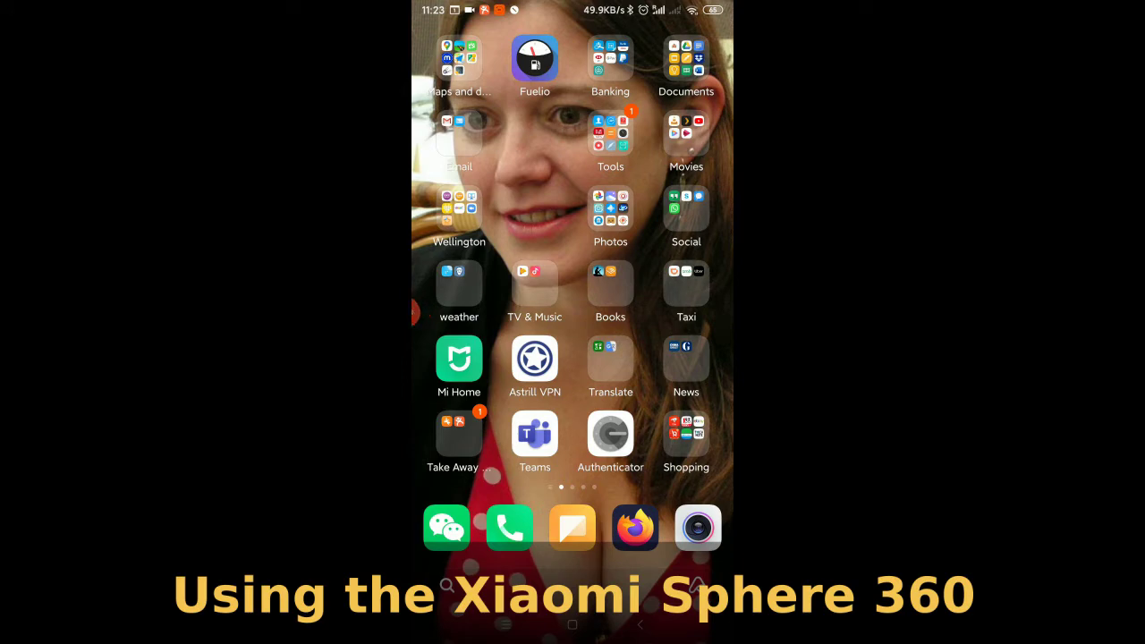
Step: Open the Mi Sphere Camera app and start adding a device from the camera selection list
{"action": "left_click", "coordinate": [610, 209]}
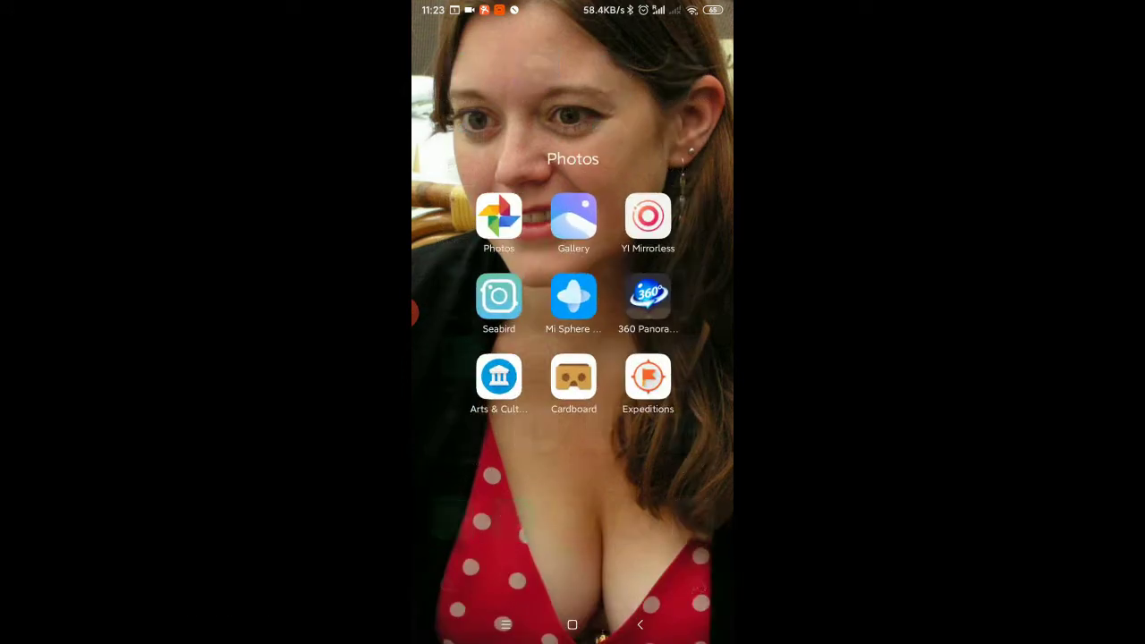
{"action": "left_click", "coordinate": [572, 301]}
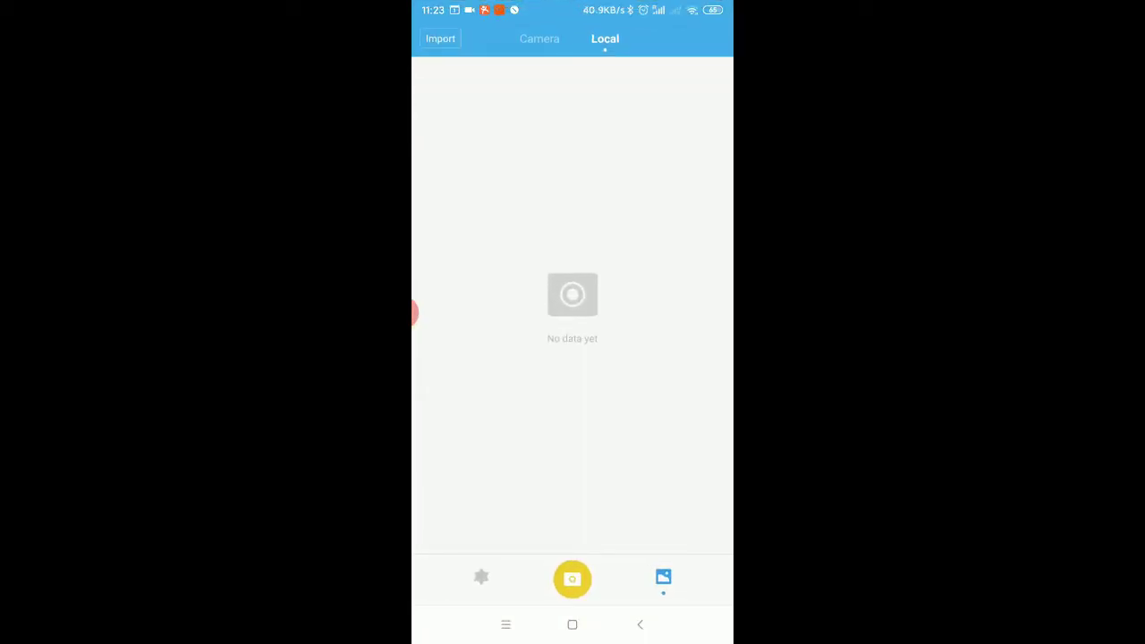
{"action": "left_click", "coordinate": [572, 580]}
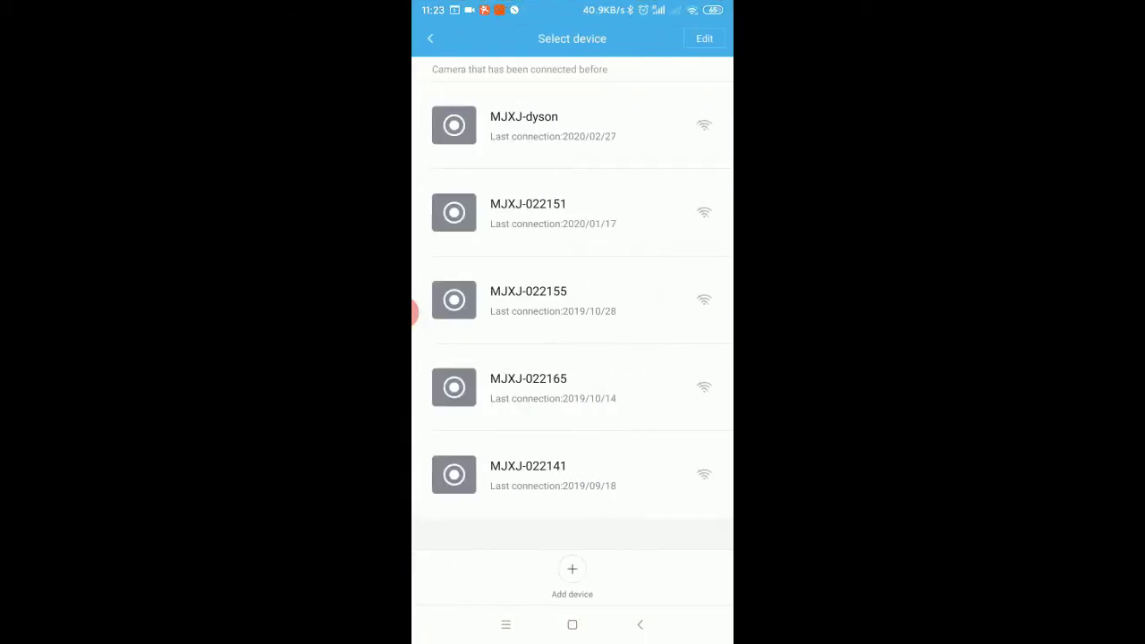
{"action": "left_click", "coordinate": [572, 569]}
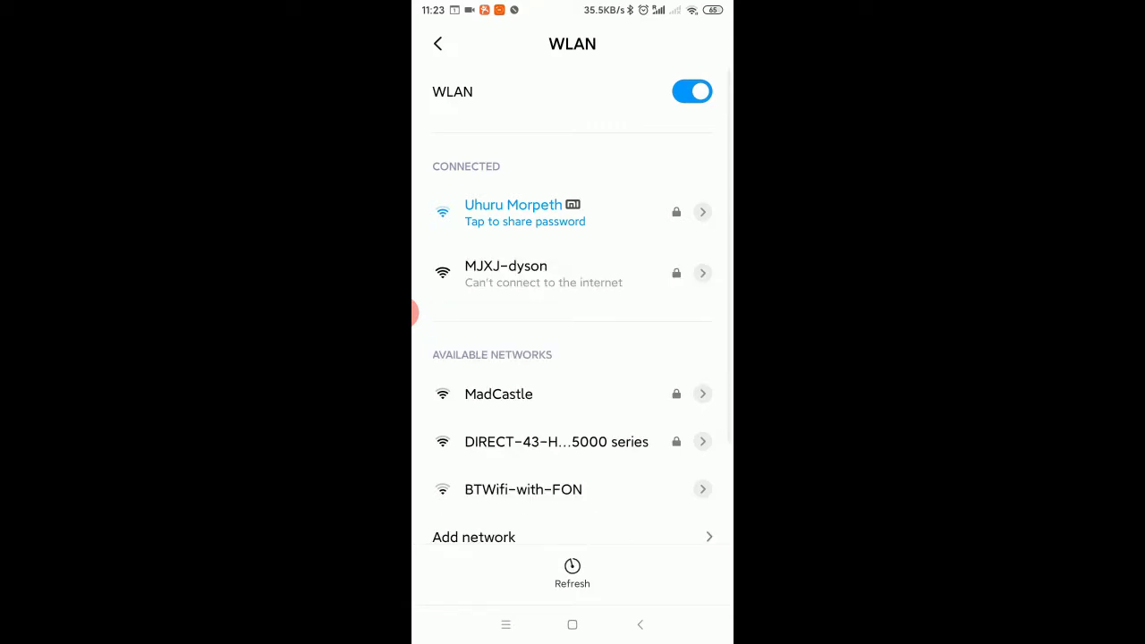
Step: Connect the phone to the MJXJ-dyson camera network, return to the camera preview and keep that network despite its lack of internet
{"action": "left_click", "coordinate": [537, 273]}
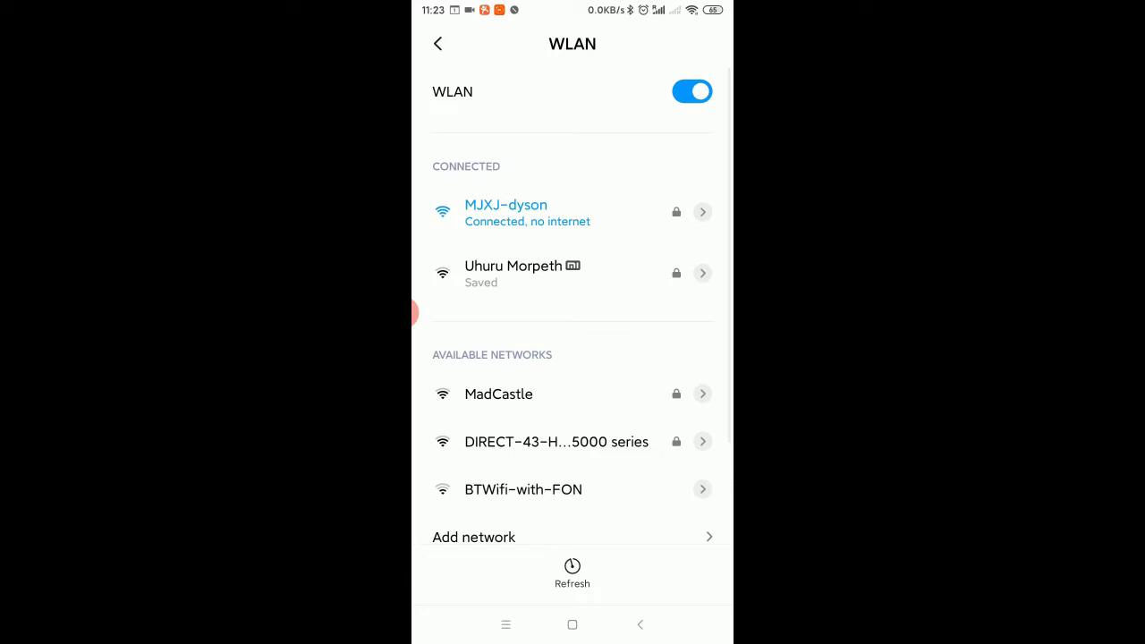
{"action": "left_click", "coordinate": [640, 624]}
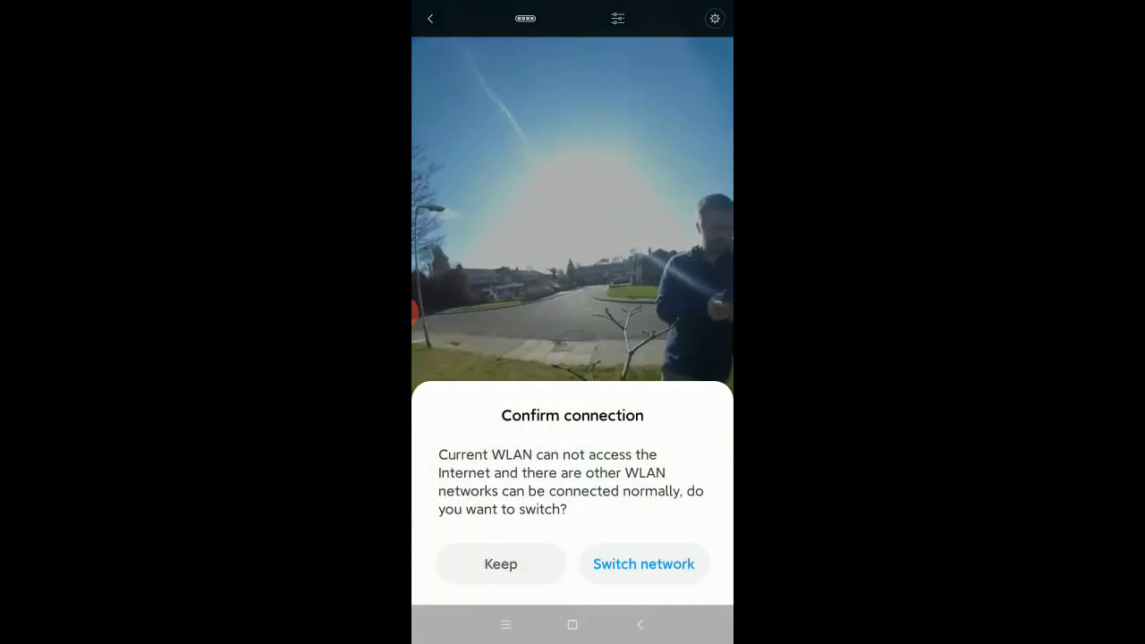
{"action": "left_click", "coordinate": [501, 563]}
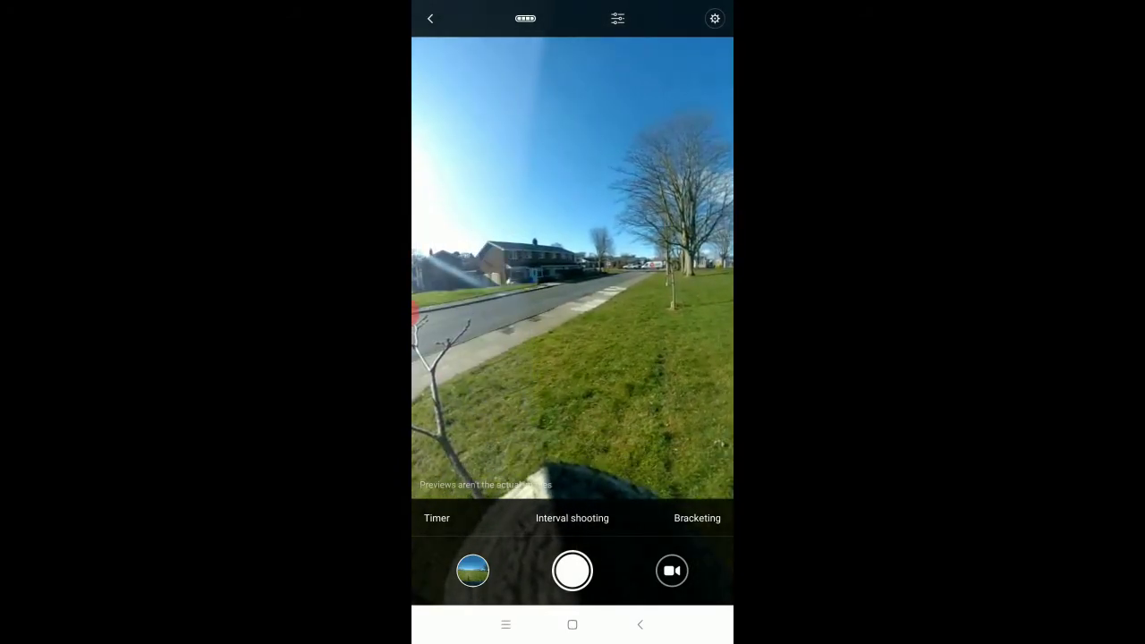
Step: Turn the live preview to face the open field, take a 360° photo and leave the shooting view
{"action": "left_click_drag", "start_coordinate": [501, 322], "coordinate": [631, 322]}
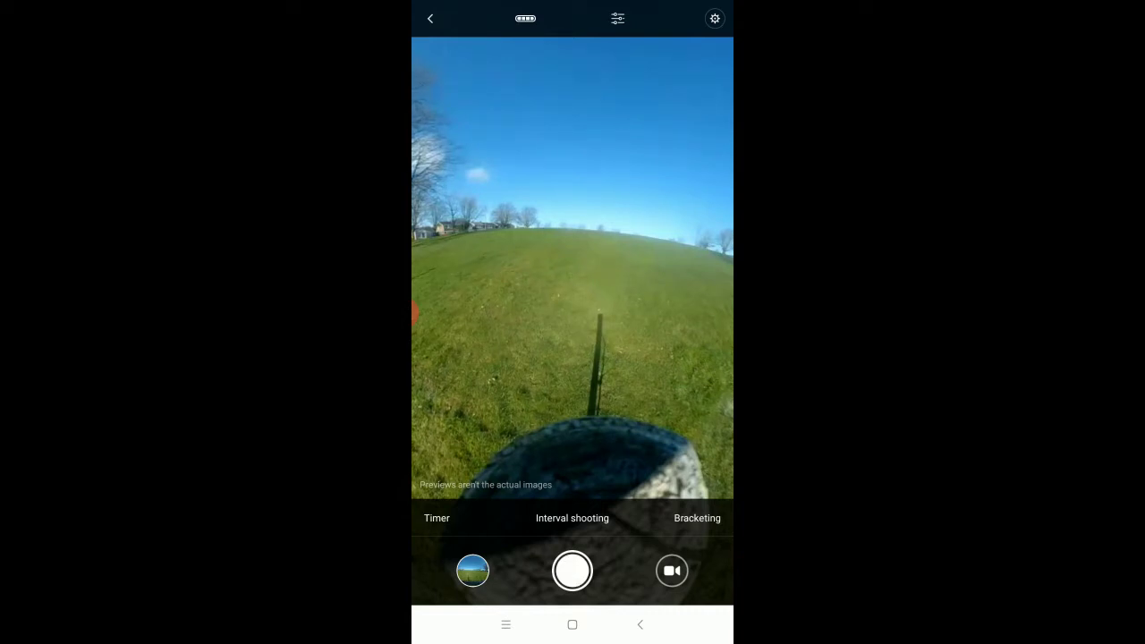
{"action": "left_click", "coordinate": [573, 571]}
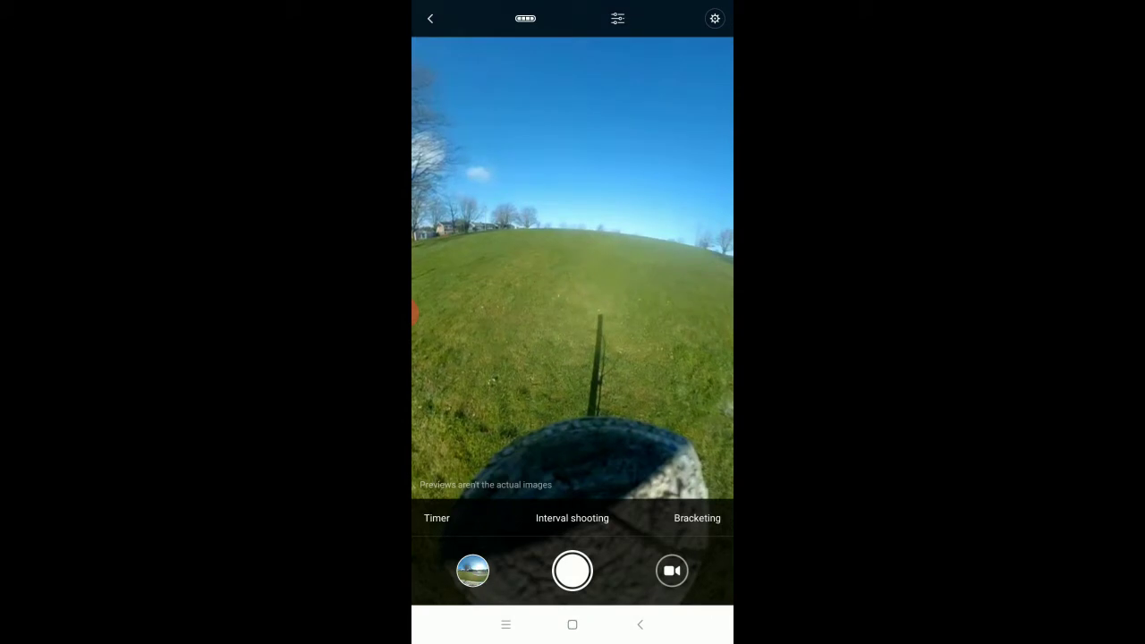
{"action": "left_click", "coordinate": [431, 18]}
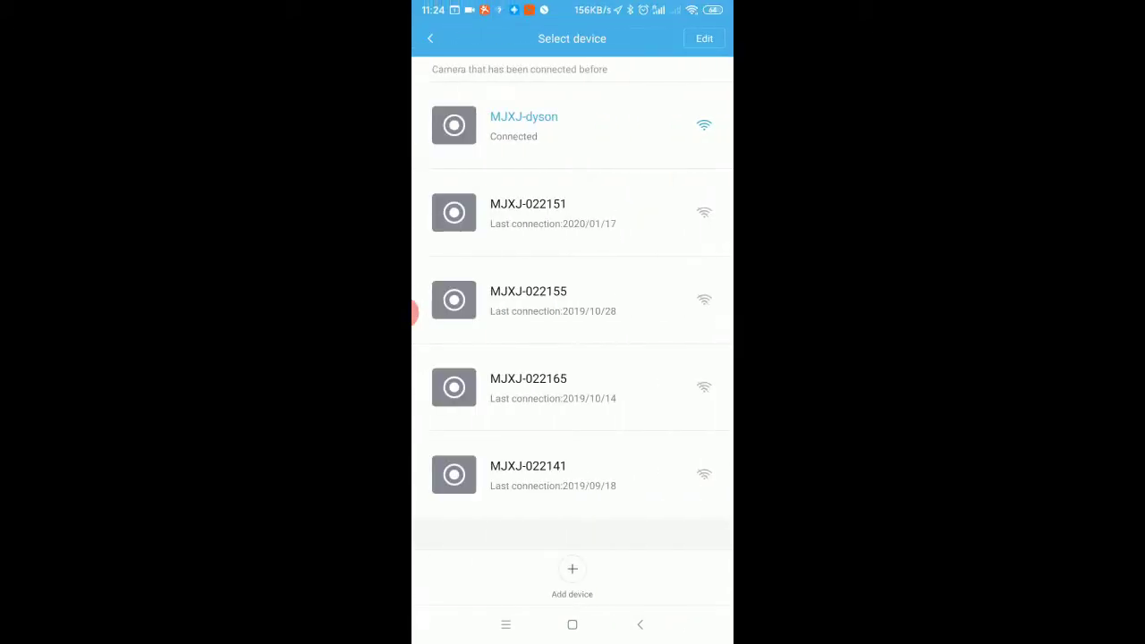
{"action": "left_click_drag", "start_coordinate": [414, 311], "coordinate": [465, 312]}
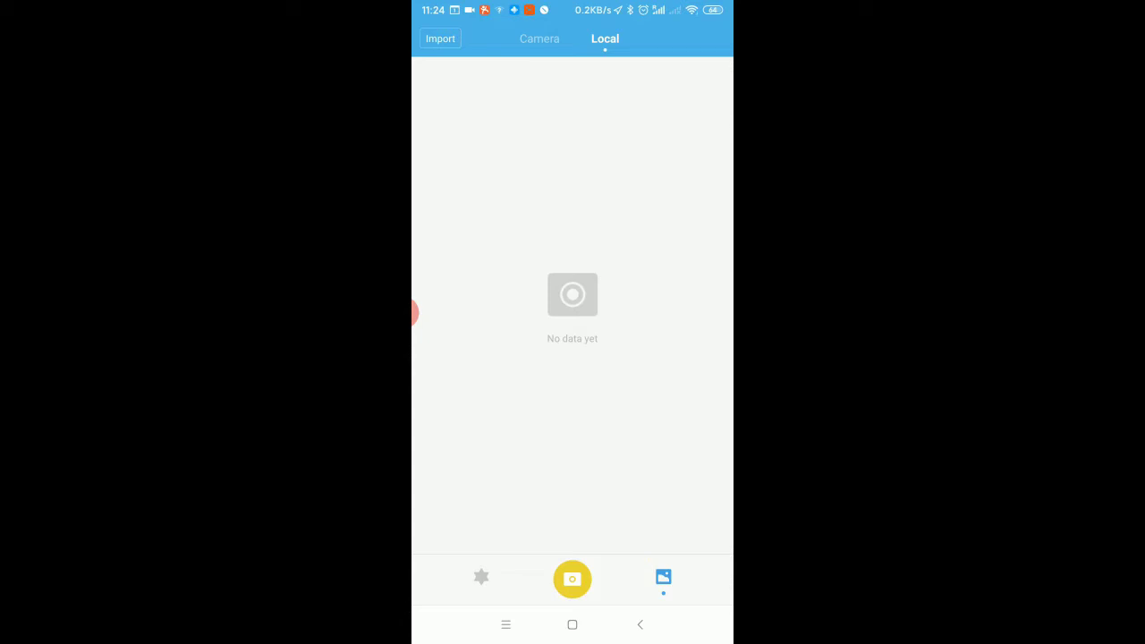
Step: Open IMG_20200227_112406.JPG from the camera's stored photos and try its different display modes
{"action": "left_click", "coordinate": [539, 38]}
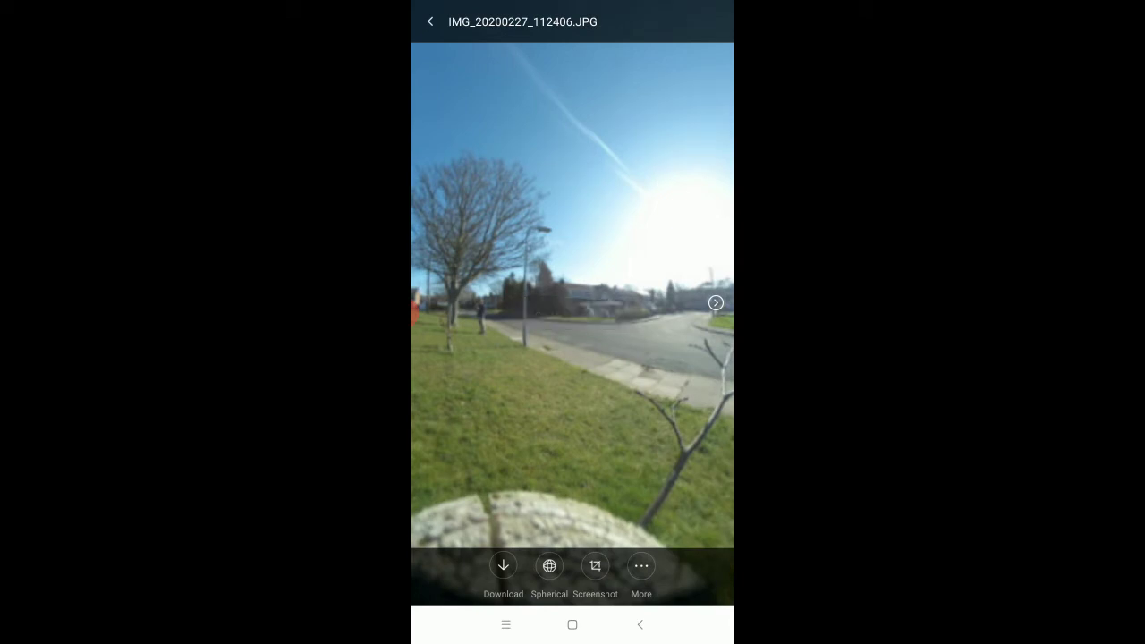
{"action": "left_click", "coordinate": [572, 303]}
{"action": "left_click", "coordinate": [550, 566]}
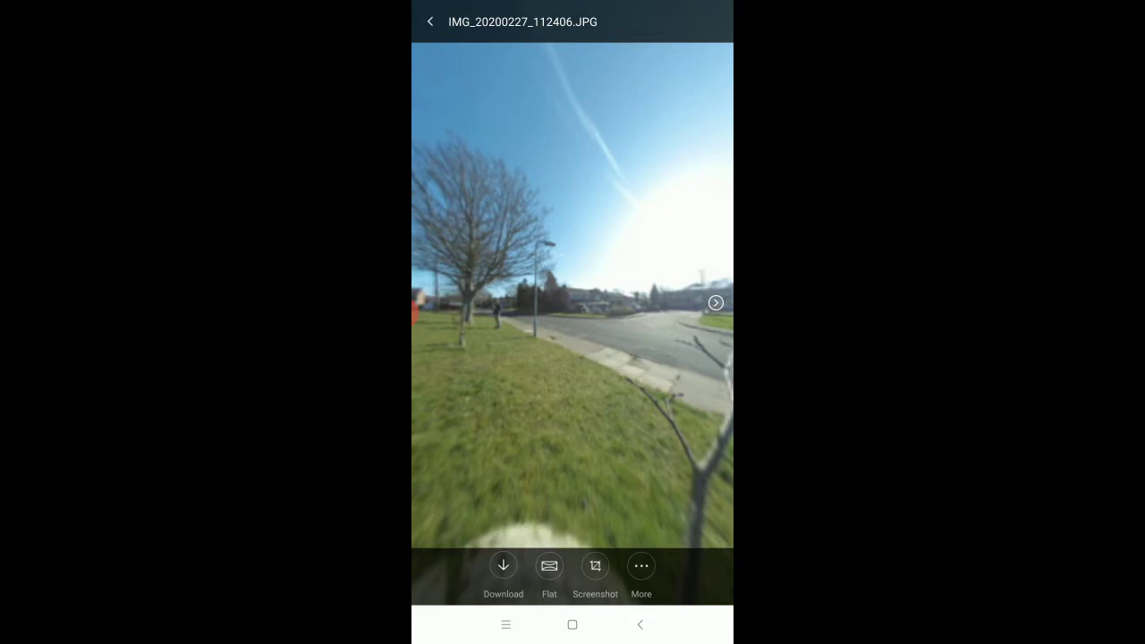
{"action": "left_click", "coordinate": [549, 566]}
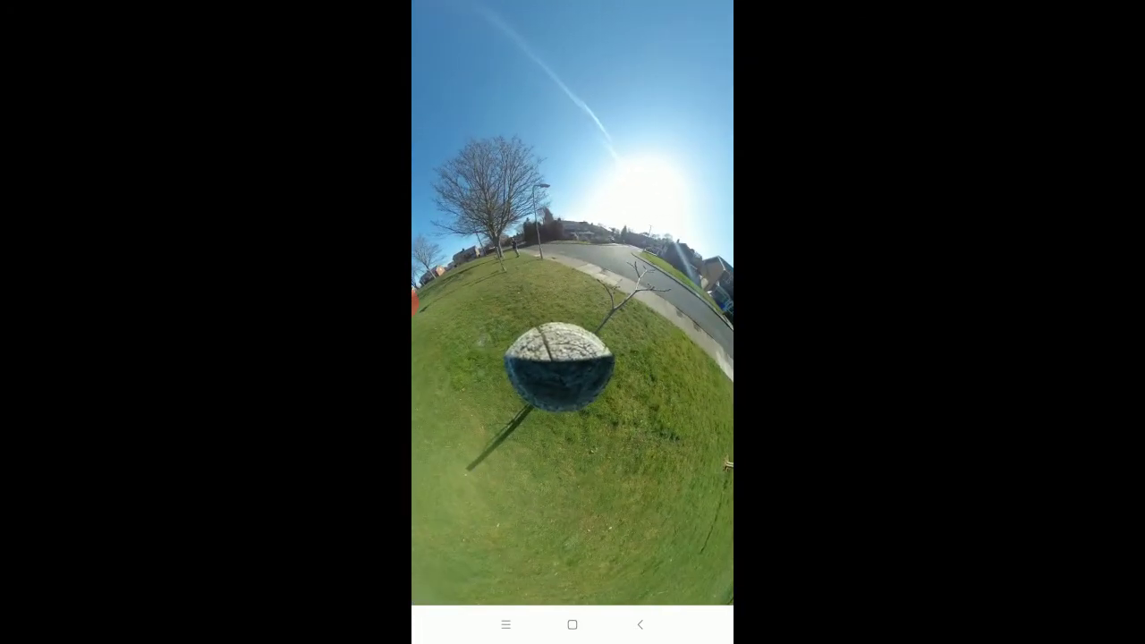
Step: Cycle the downloaded photo through its display modes, ending on the tiny planet view
{"action": "left_click", "coordinate": [549, 566]}
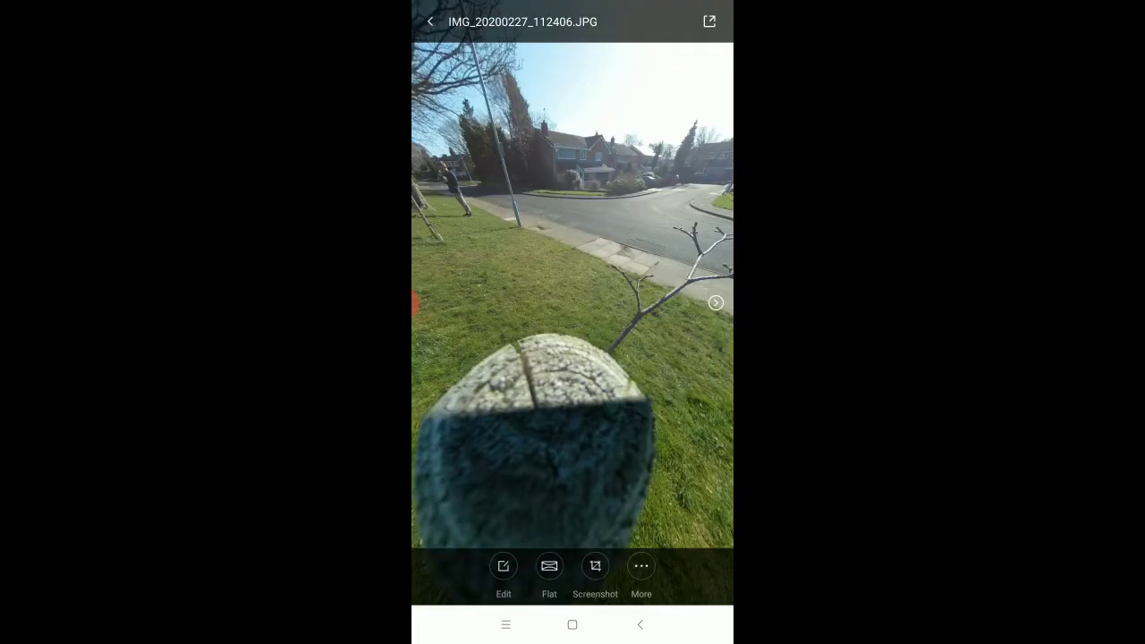
{"action": "left_click", "coordinate": [550, 565]}
{"action": "left_click", "coordinate": [549, 566]}
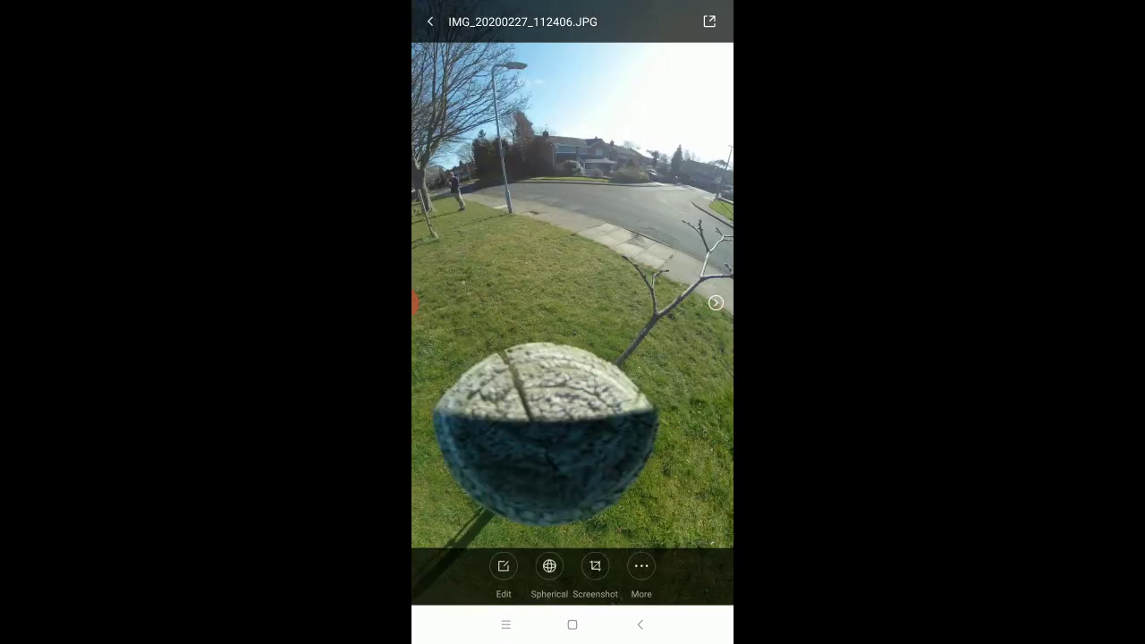
{"action": "left_click", "coordinate": [549, 565]}
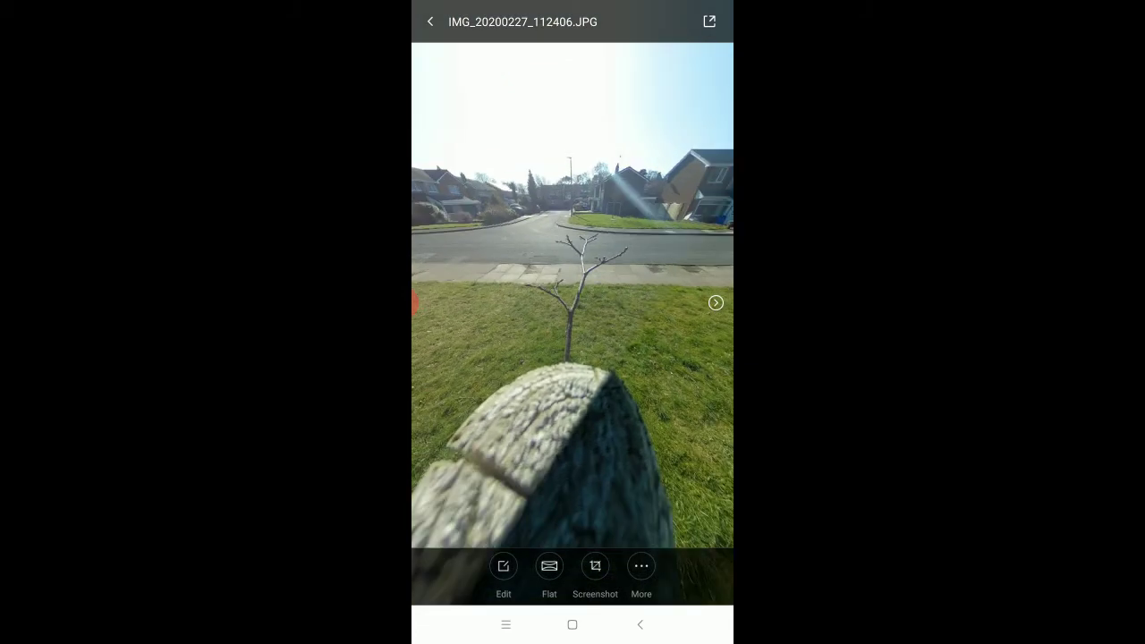
{"action": "left_click", "coordinate": [549, 565]}
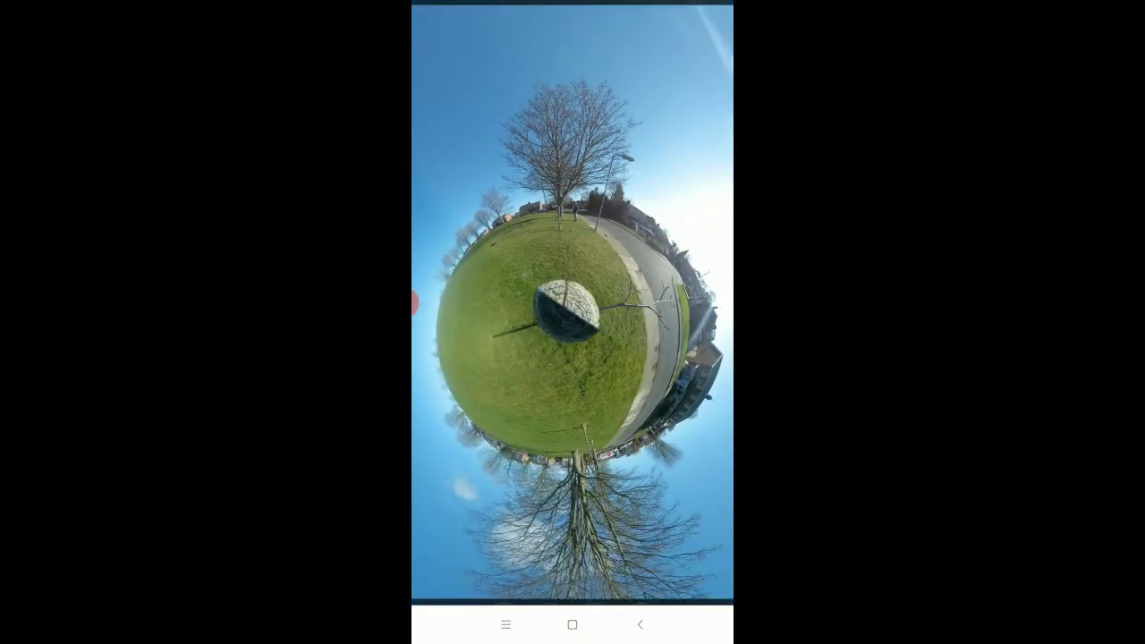
Step: Share the photo as a URL with the title "test"
{"action": "left_click", "coordinate": [710, 22]}
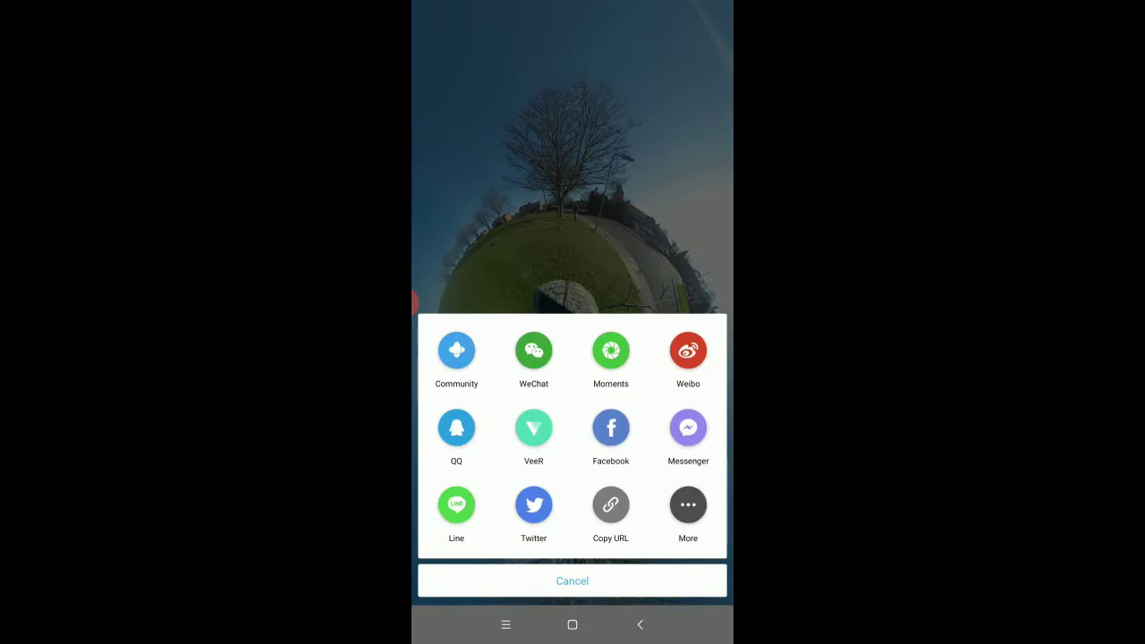
{"action": "left_click", "coordinate": [611, 505]}
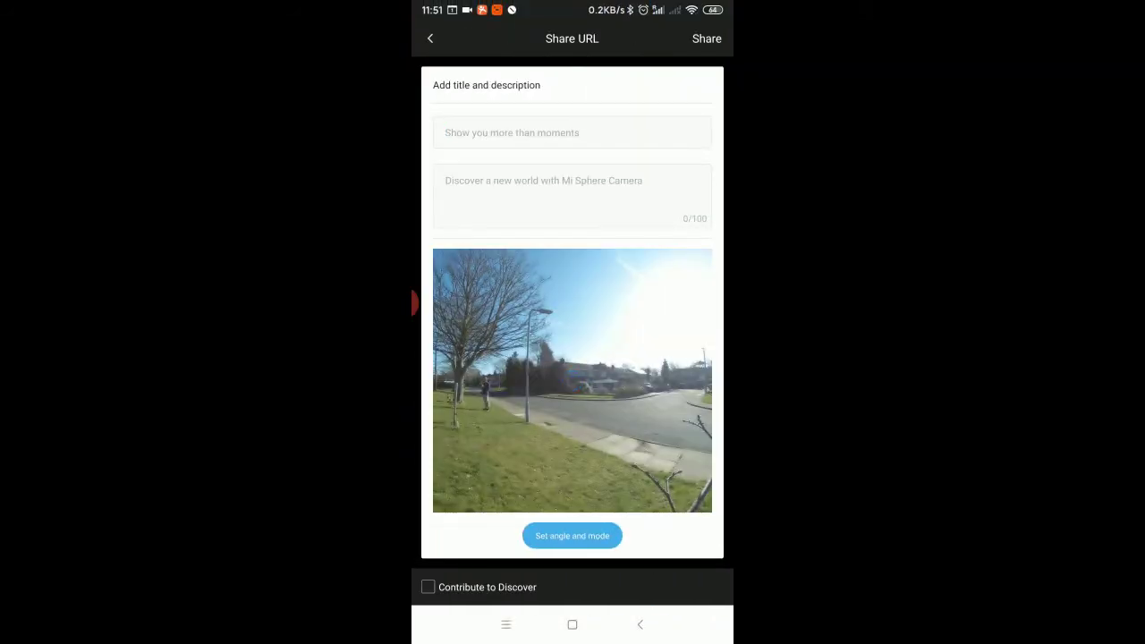
{"action": "left_click", "coordinate": [573, 132]}
{"action": "type", "text": "test"}
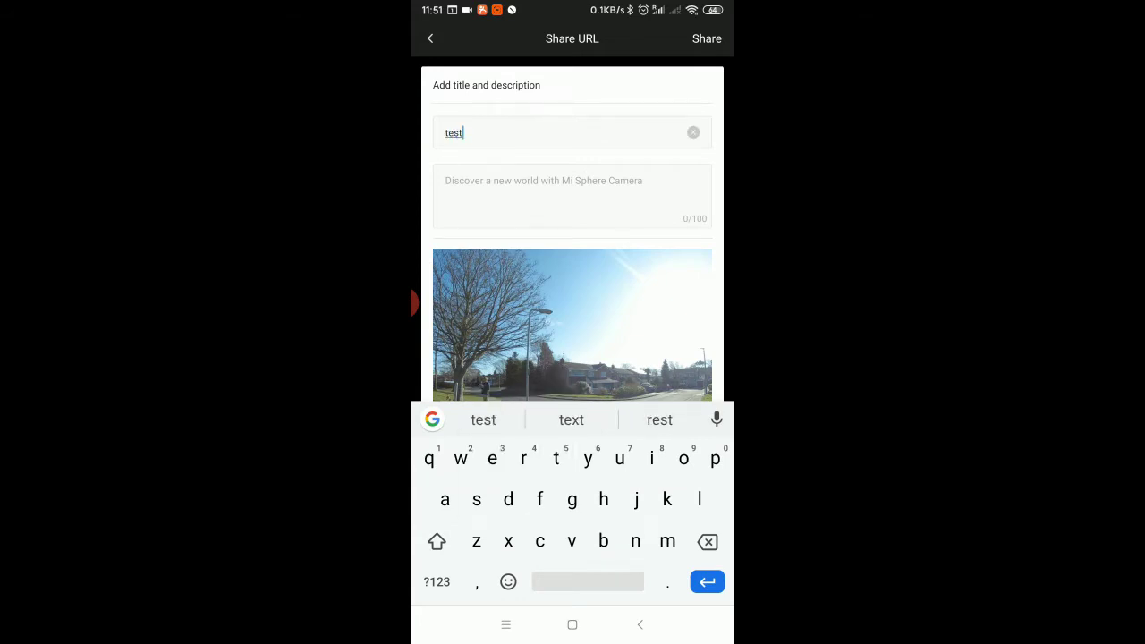
{"action": "left_click", "coordinate": [707, 39]}
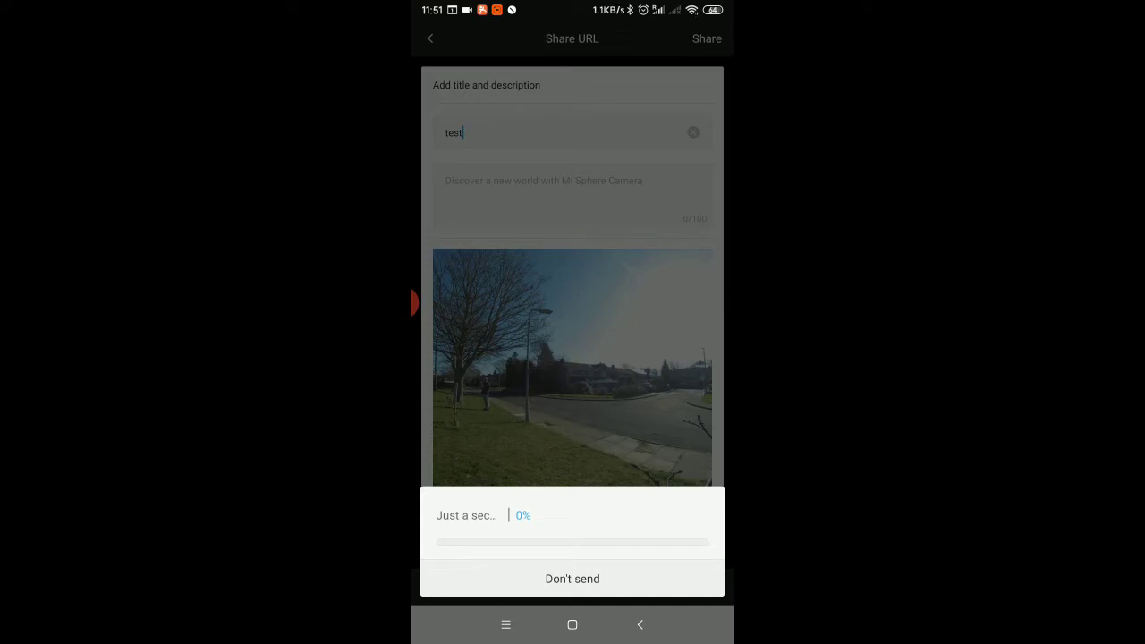
{"action": "left_click_drag", "start_coordinate": [572, 7], "coordinate": [573, 358]}
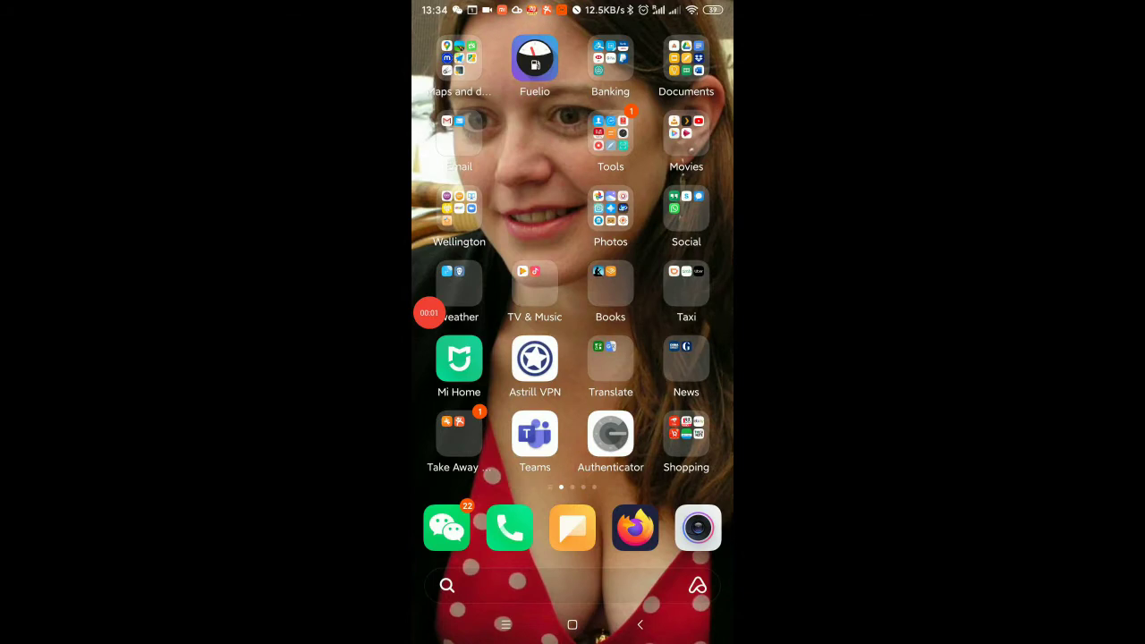
Step: Reopen the Mi Sphere Camera app and view the local photo IMG_20200227_112406.JPG in another display mode
{"action": "left_click", "coordinate": [610, 210]}
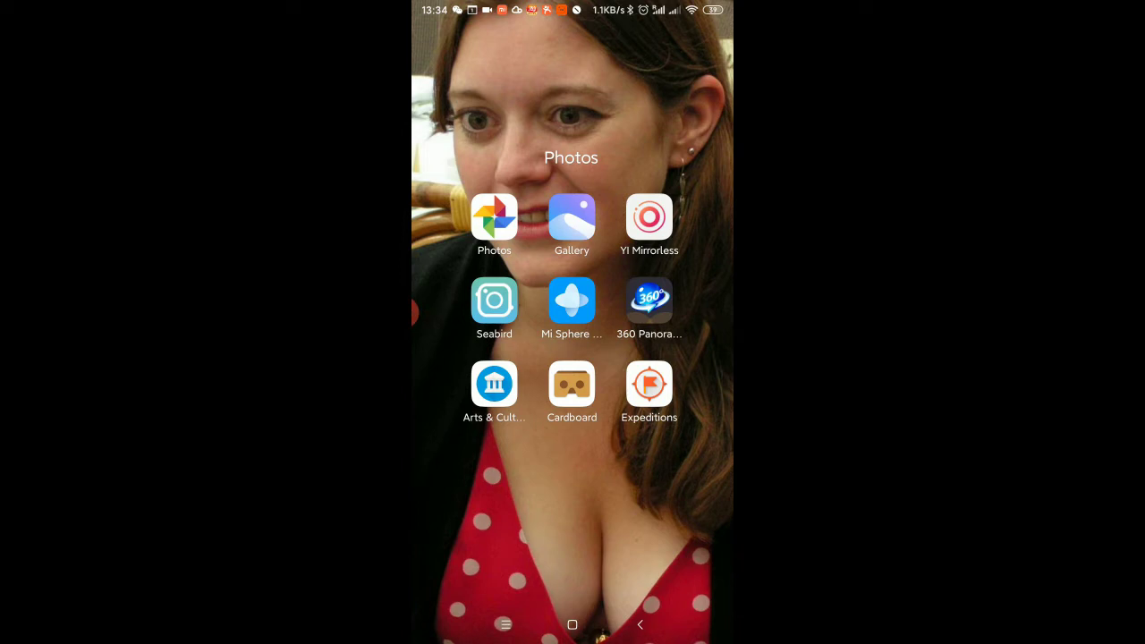
{"action": "left_click", "coordinate": [572, 300]}
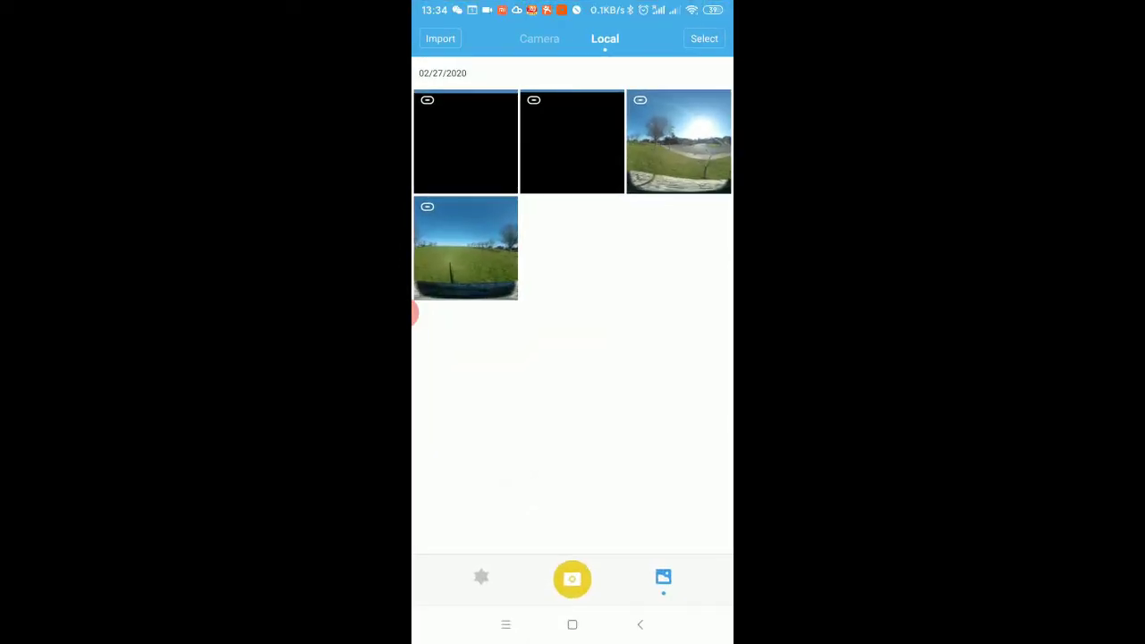
{"action": "left_click", "coordinate": [678, 142]}
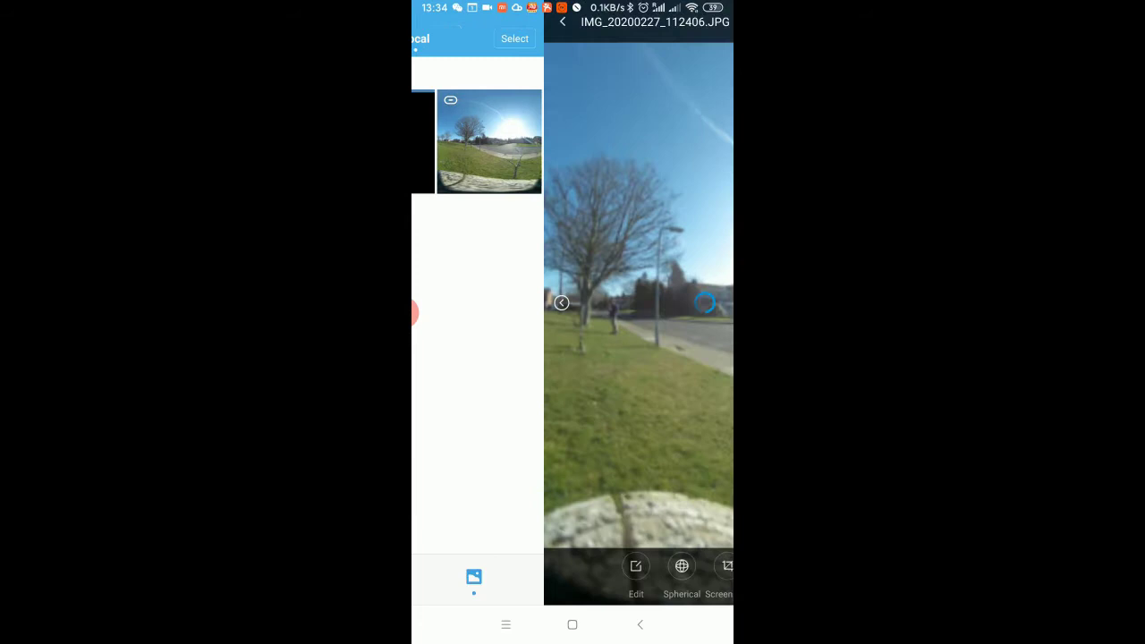
{"action": "left_click_drag", "start_coordinate": [609, 358], "coordinate": [644, 369]}
{"action": "left_click", "coordinate": [551, 600]}
{"action": "left_click", "coordinate": [573, 322]}
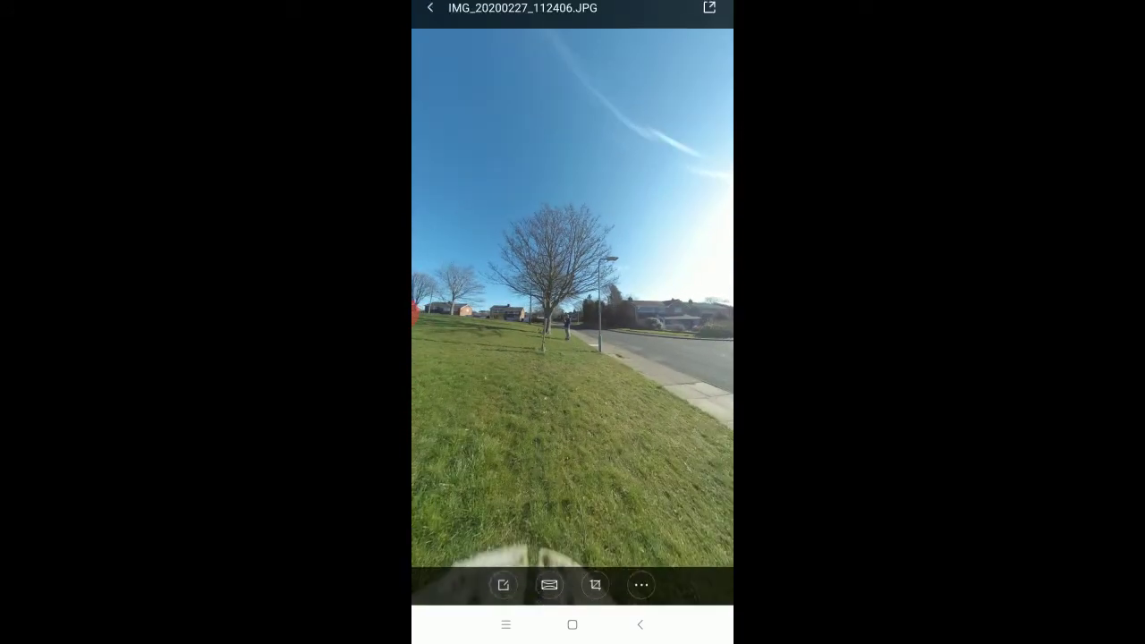
Step: Switch the photo through the flat view to the tiny planet view, and check the sharing options without sharing
{"action": "left_click", "coordinate": [549, 566]}
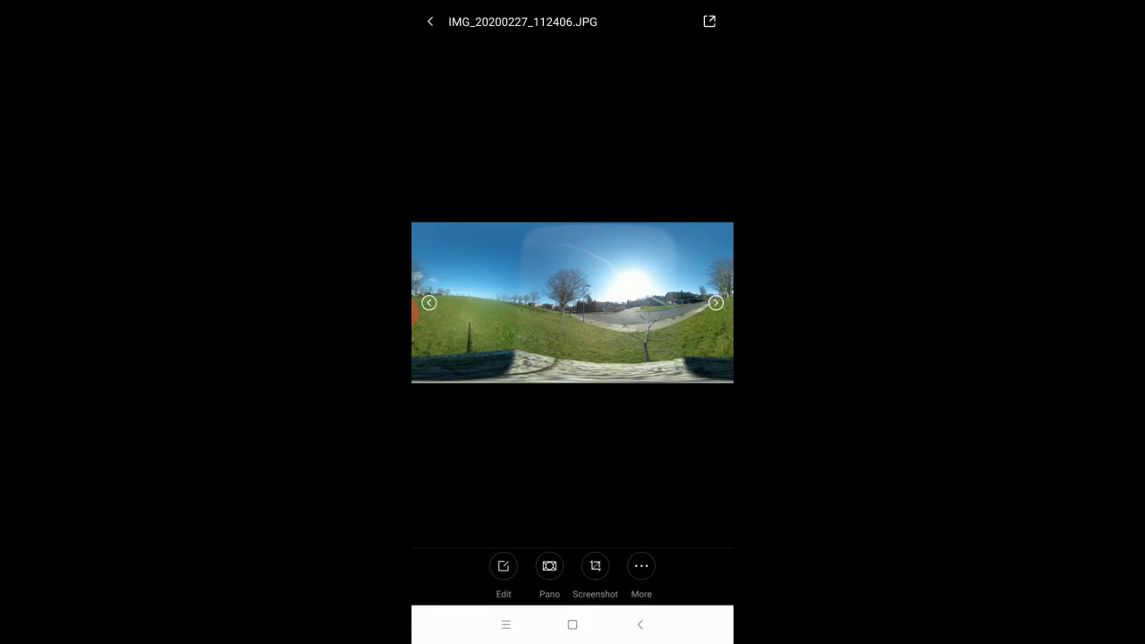
{"action": "left_click", "coordinate": [550, 566]}
{"action": "left_click", "coordinate": [549, 566]}
{"action": "left_click", "coordinate": [549, 567]}
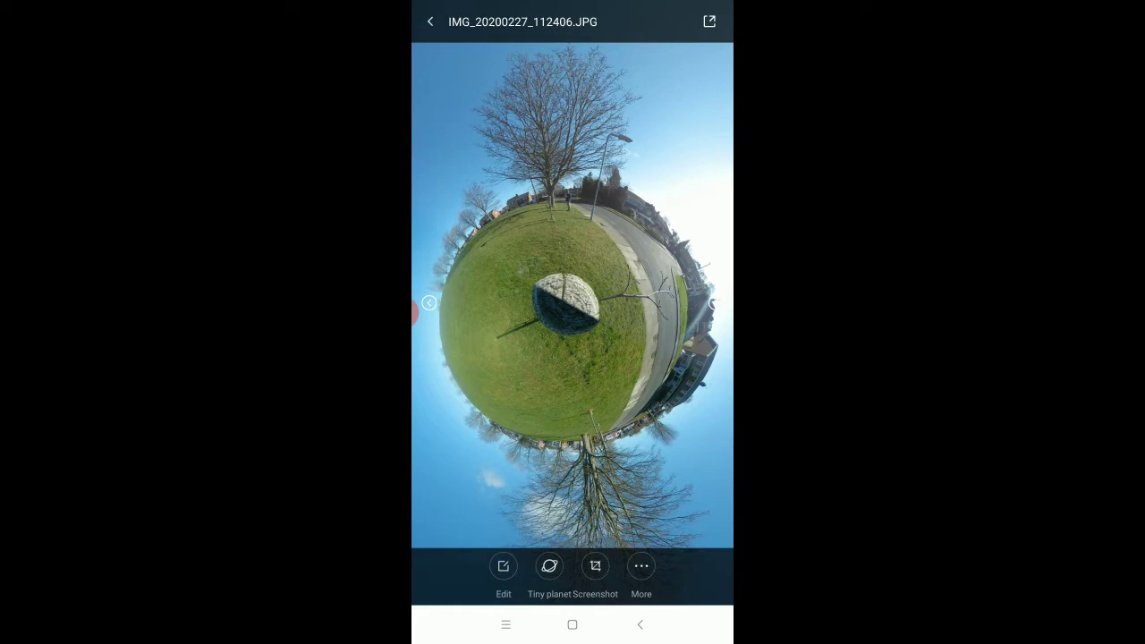
{"action": "left_click", "coordinate": [709, 22]}
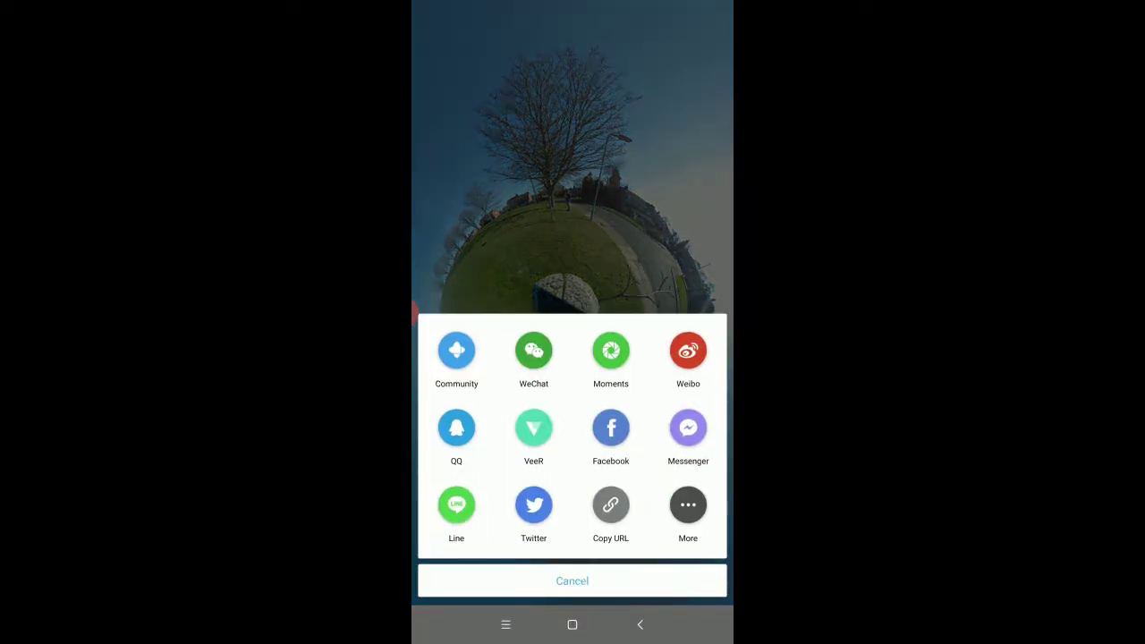
{"action": "left_click", "coordinate": [573, 582]}
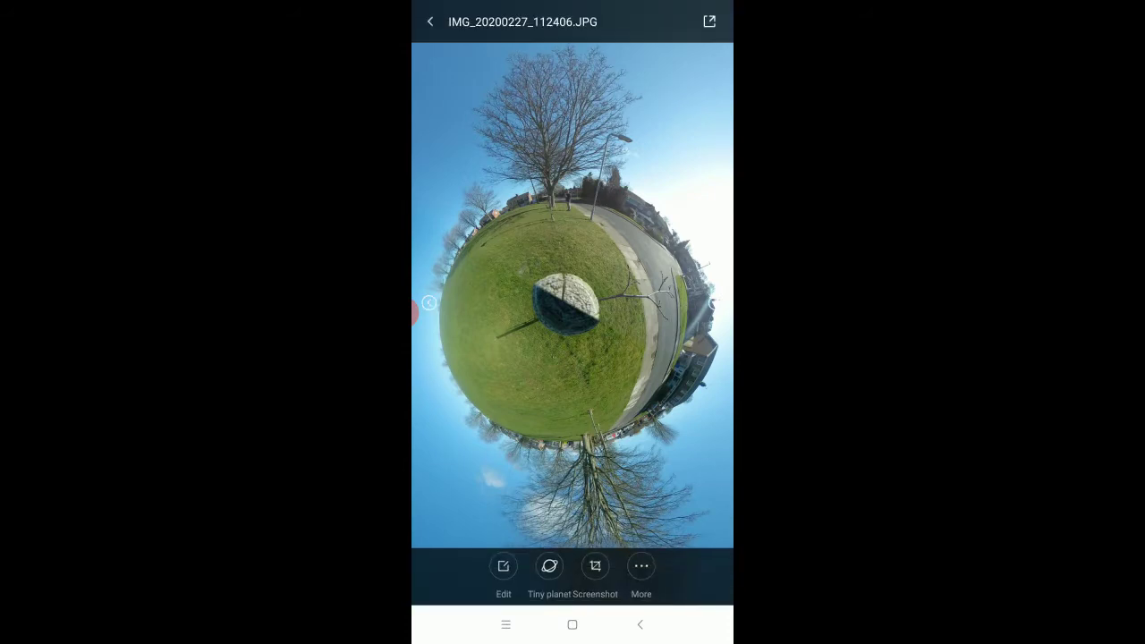
Step: Open the tiny planet photo for editing and save it with the Original filter
{"action": "left_click", "coordinate": [503, 566]}
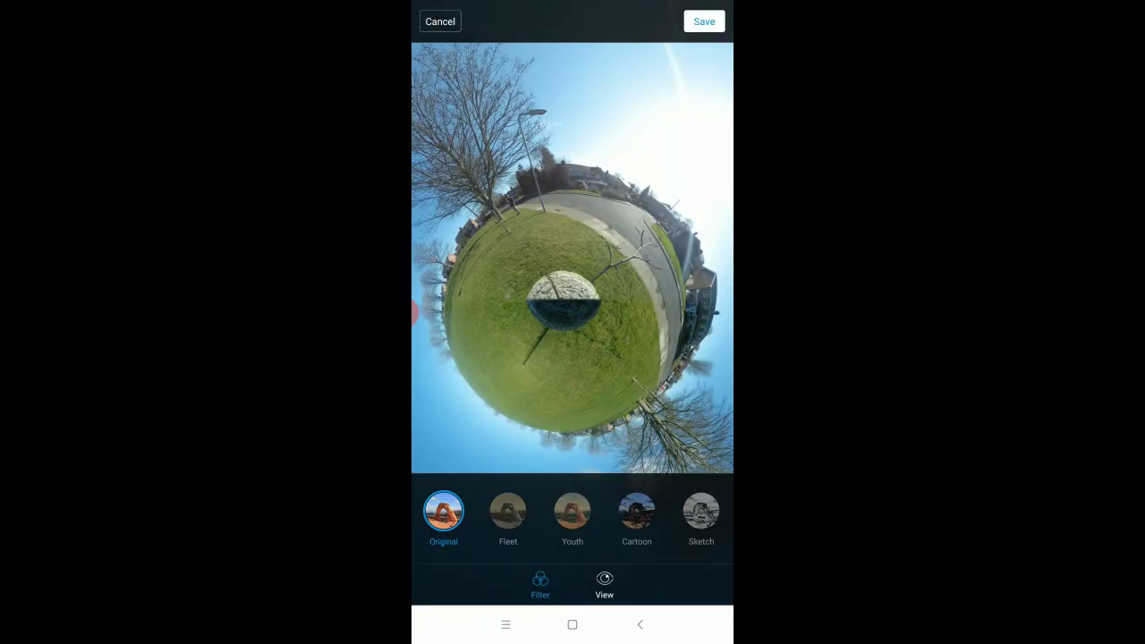
{"action": "left_click", "coordinate": [704, 22]}
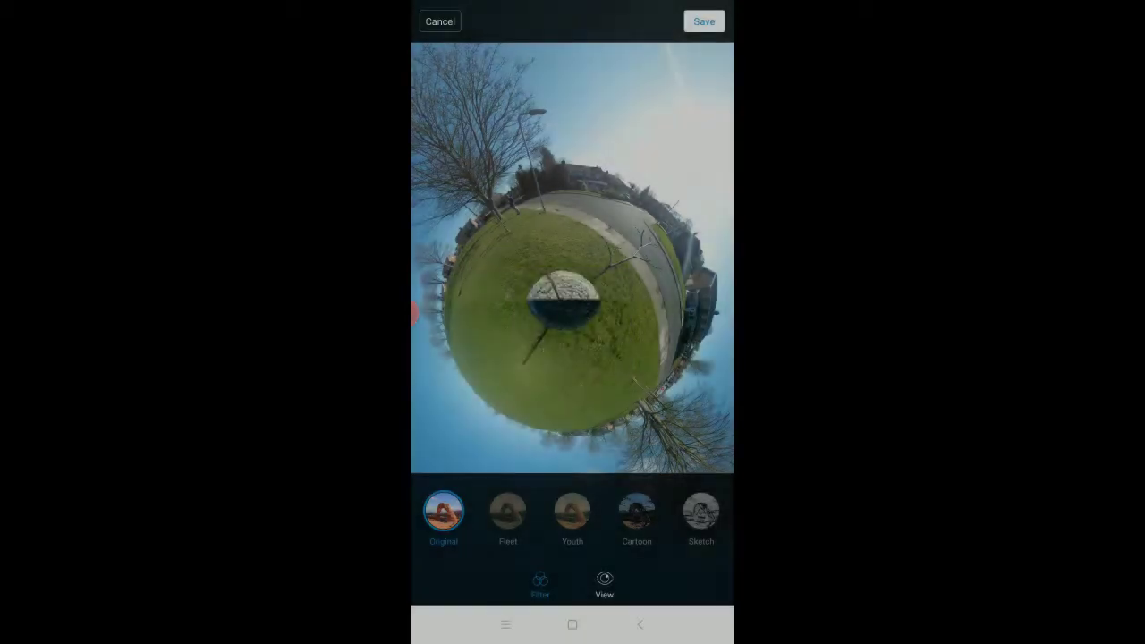
{"action": "left_click", "coordinate": [496, 567]}
Step: Leave the camera app and open the phone's Gallery app
{"action": "left_click", "coordinate": [573, 624]}
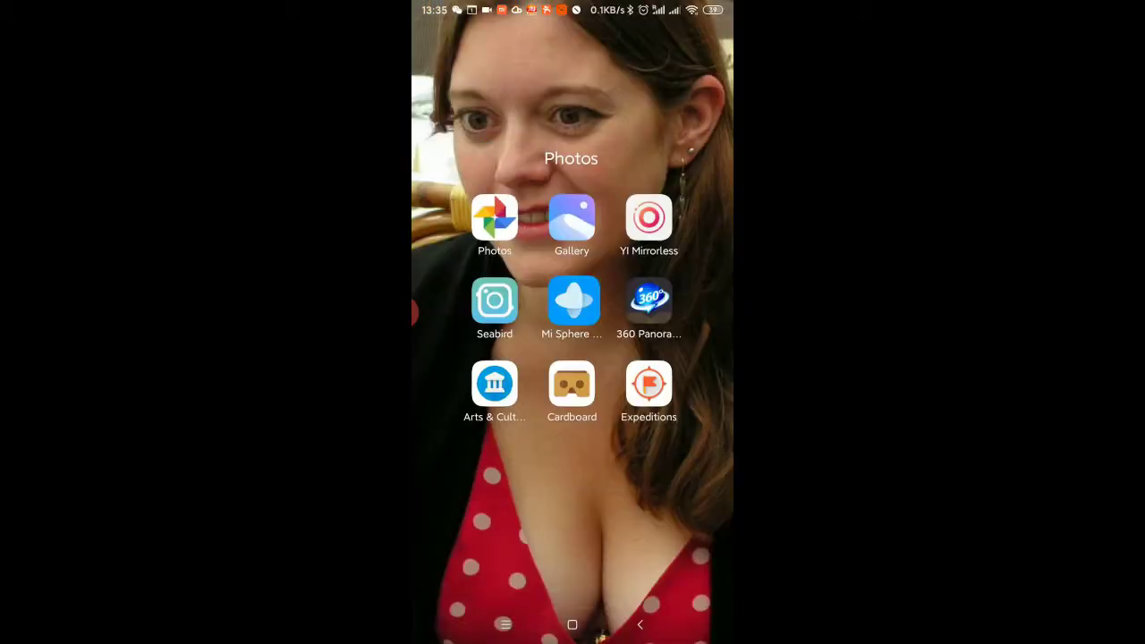
{"action": "left_click", "coordinate": [571, 218]}
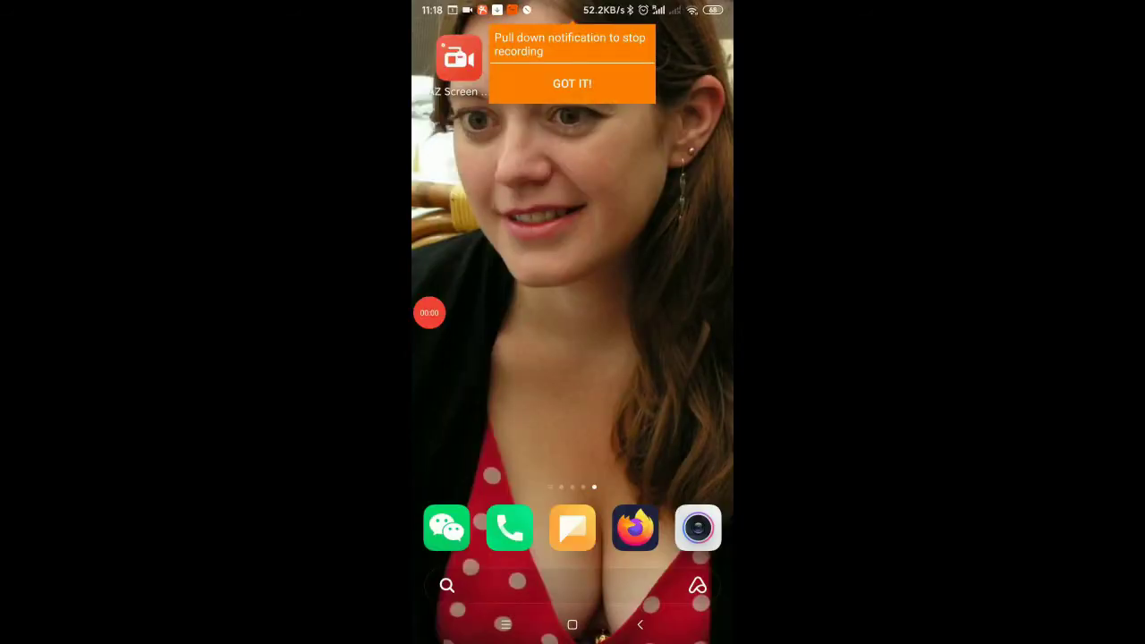
Step: Open the Street View app from the Maps and driving folder on the phone and dismiss its Video Mode introduction
{"action": "left_click", "coordinate": [572, 83]}
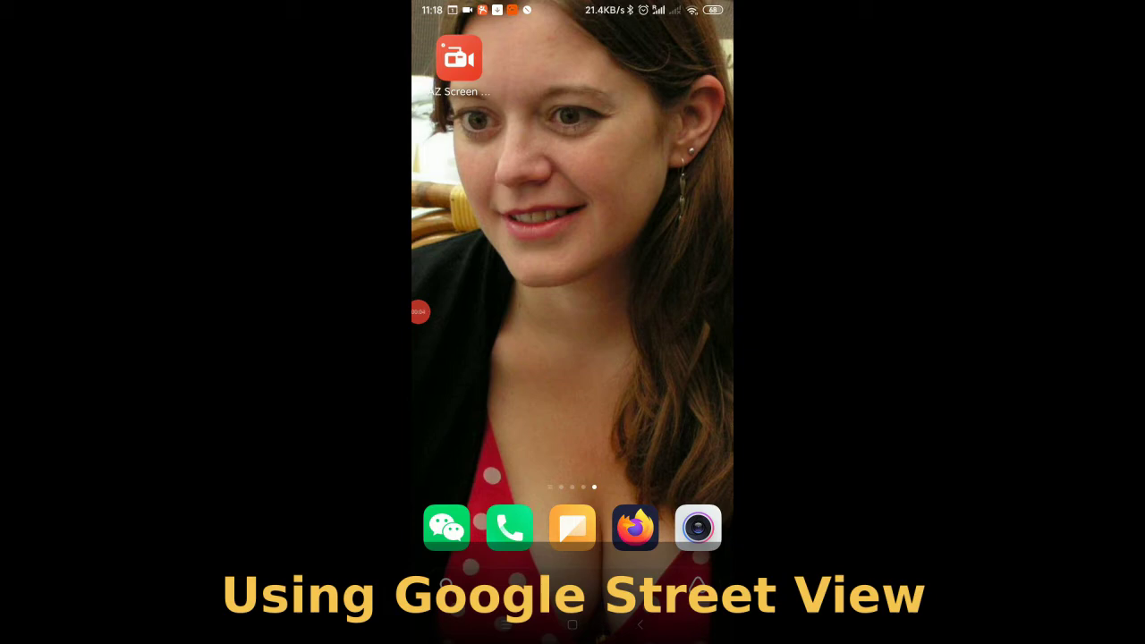
{"action": "left_click_drag", "start_coordinate": [483, 358], "coordinate": [662, 358]}
{"action": "left_click_drag", "start_coordinate": [483, 358], "coordinate": [662, 357]}
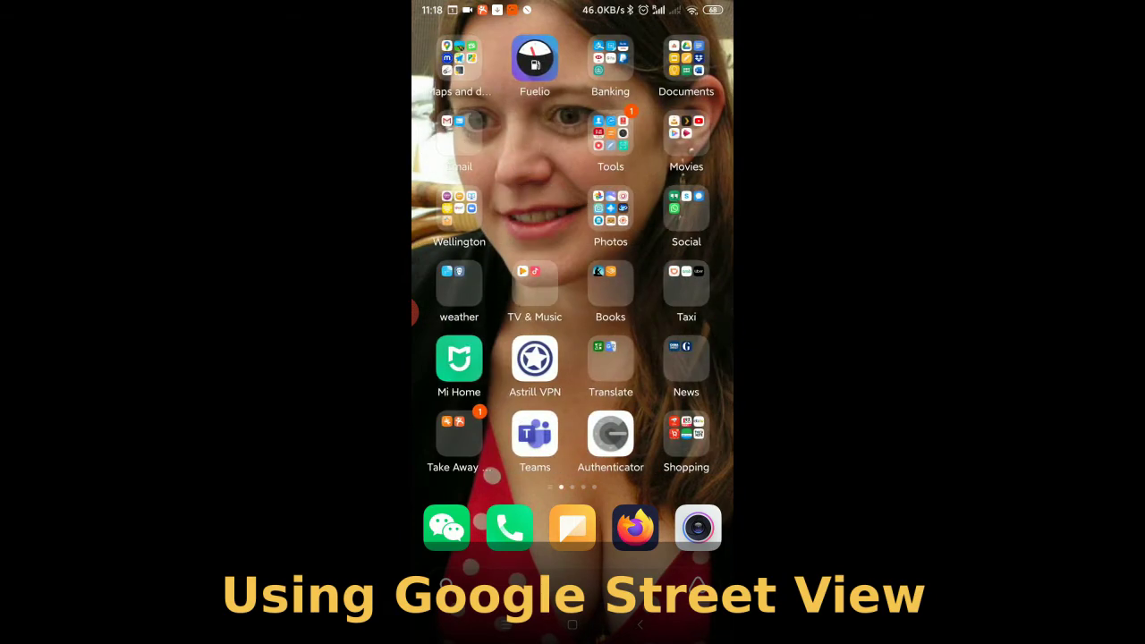
{"action": "left_click", "coordinate": [459, 58]}
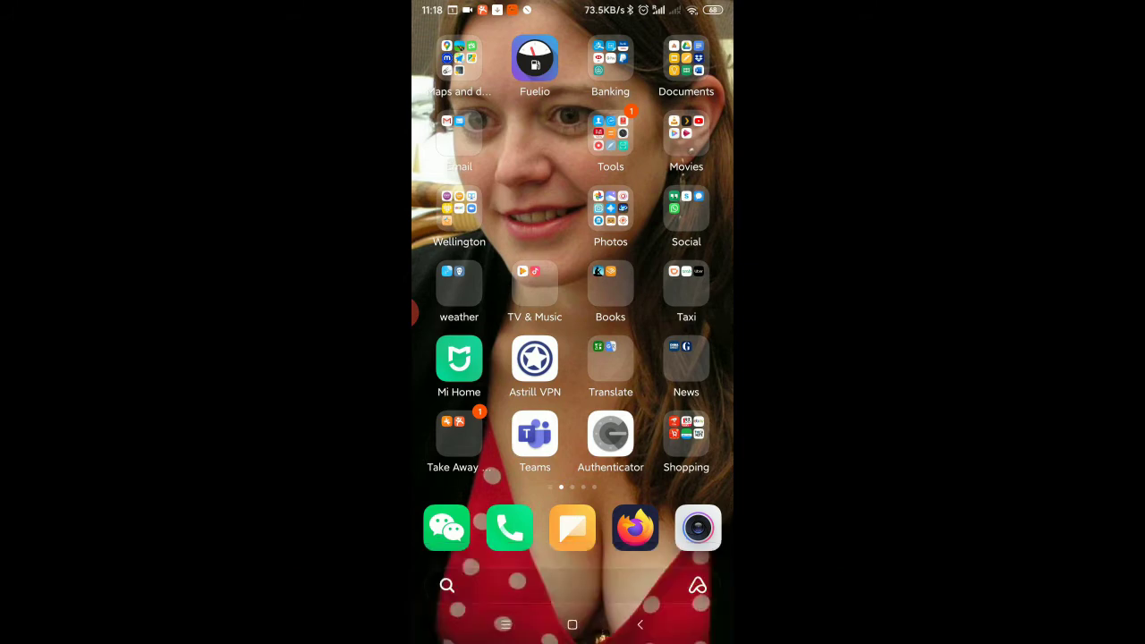
{"action": "left_click", "coordinate": [459, 58]}
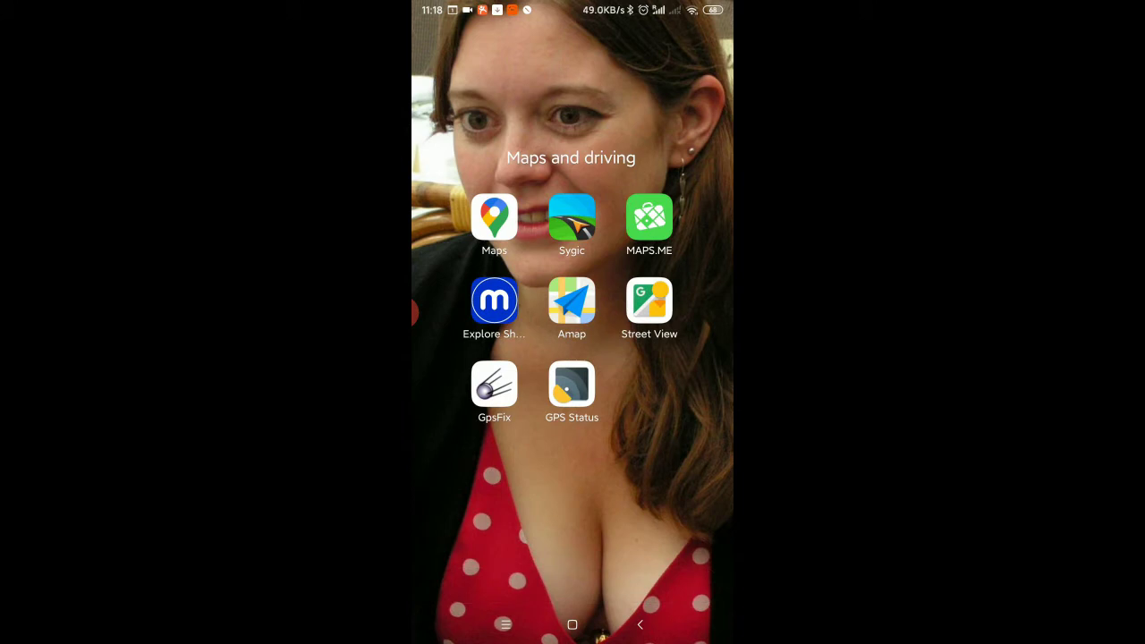
{"action": "left_click", "coordinate": [650, 301]}
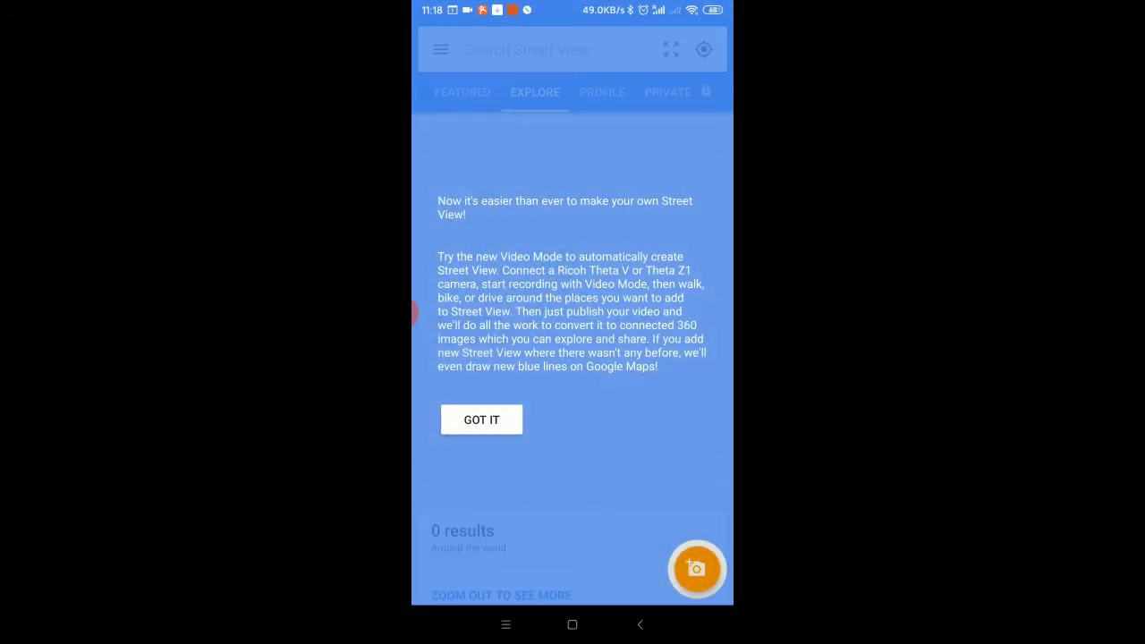
{"action": "left_click", "coordinate": [481, 420]}
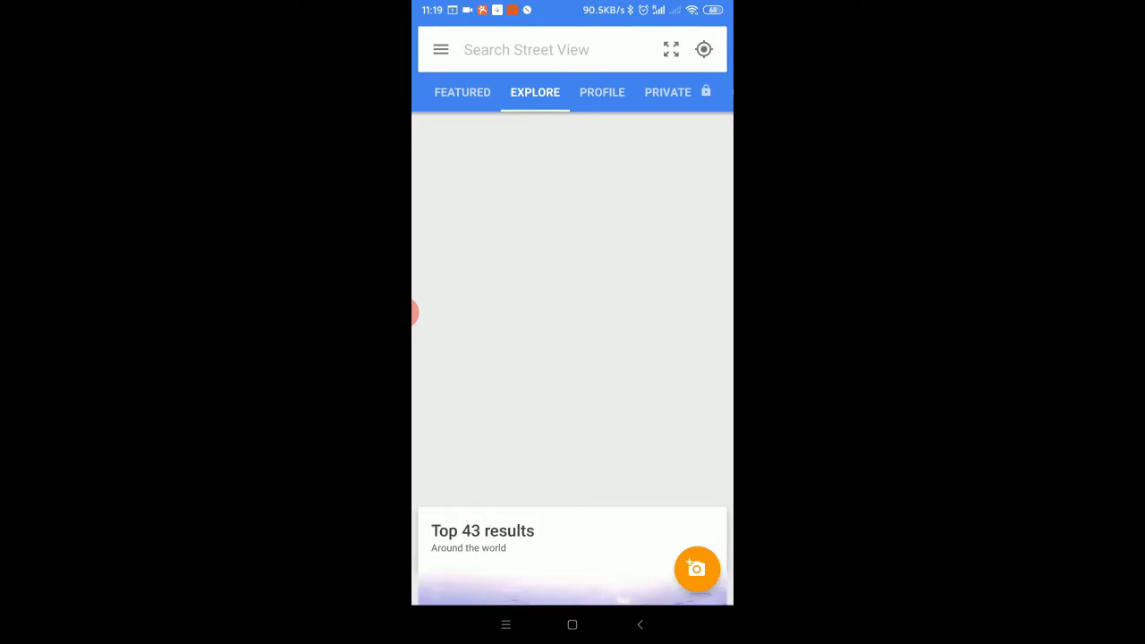
Step: Capture a full photo sphere with the phone's camera and select the new panorama among the private photos
{"action": "left_click", "coordinate": [697, 569]}
{"action": "left_click", "coordinate": [675, 421]}
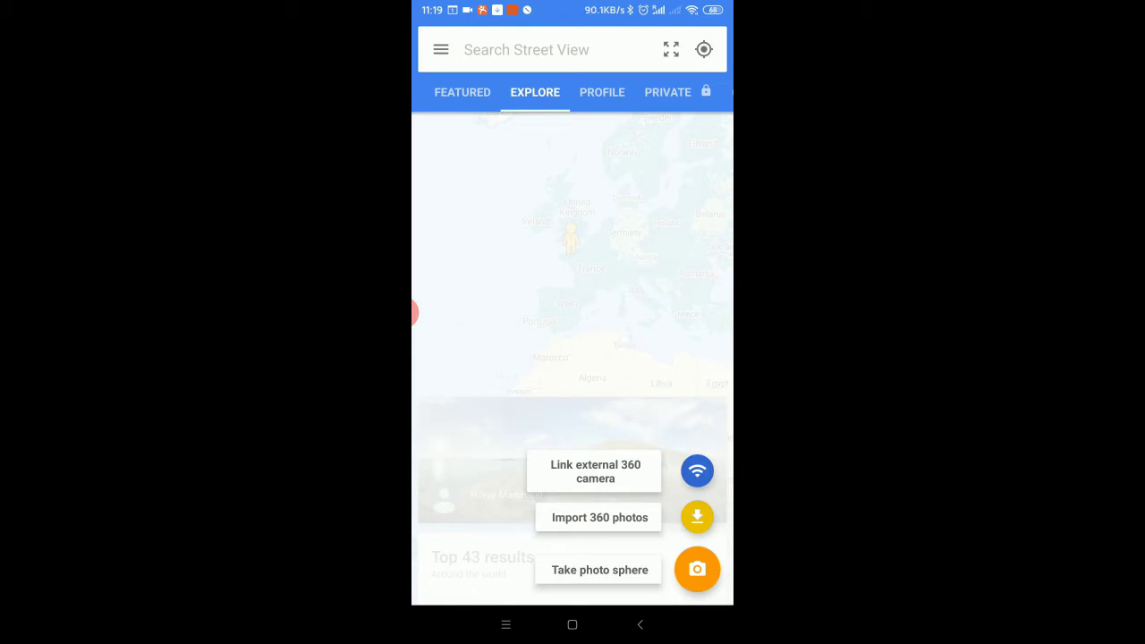
{"action": "left_click", "coordinate": [697, 569]}
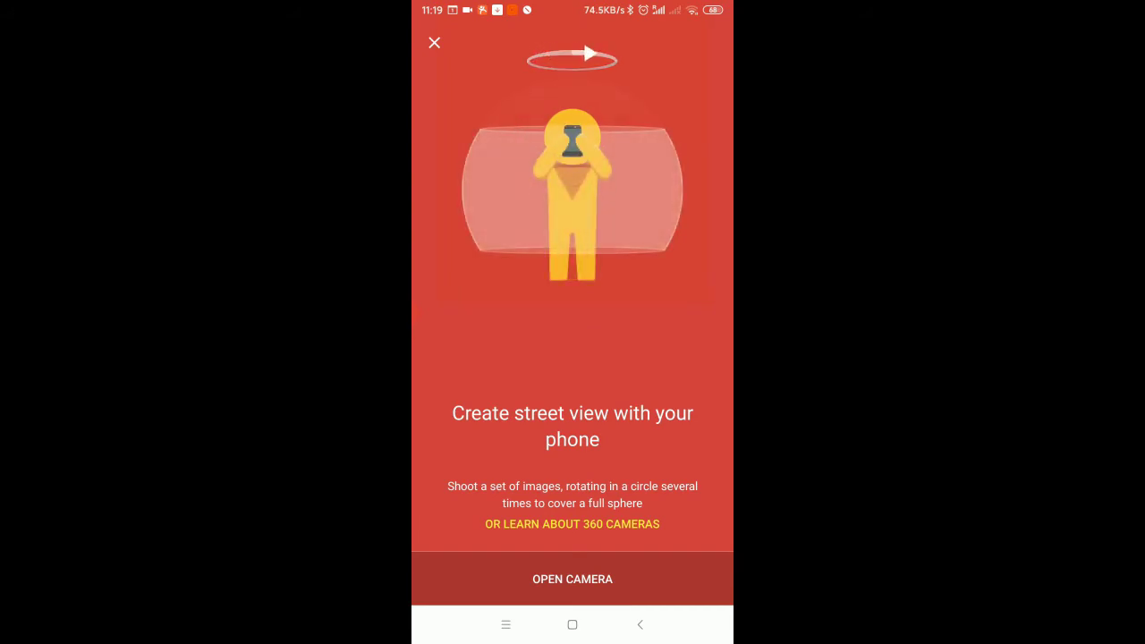
{"action": "left_click", "coordinate": [572, 579]}
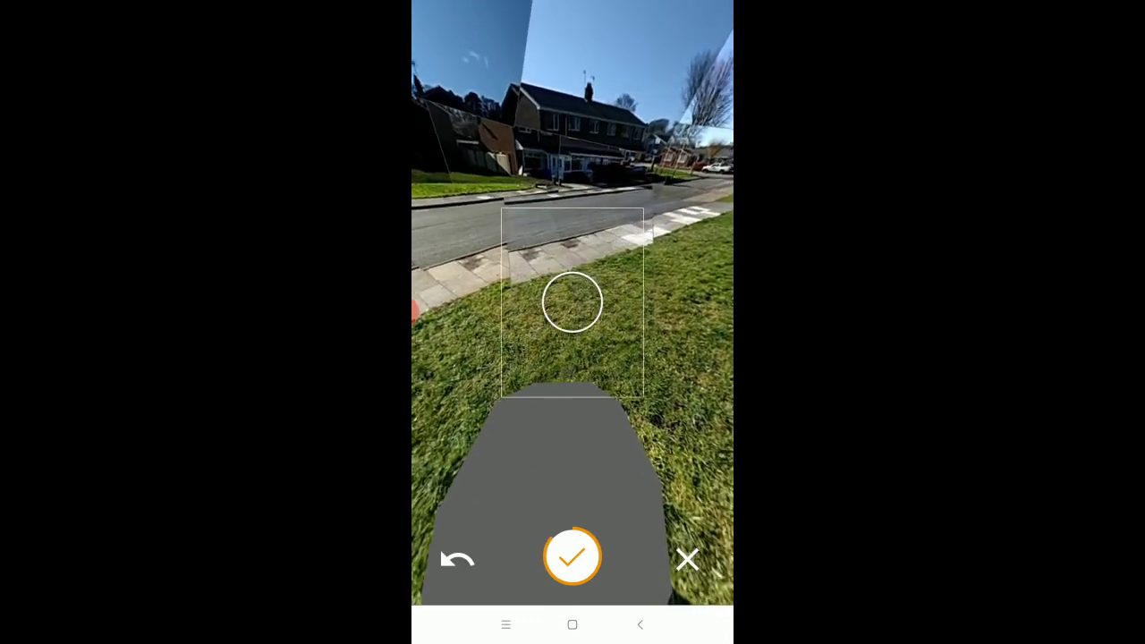
{"action": "left_click", "coordinate": [573, 556]}
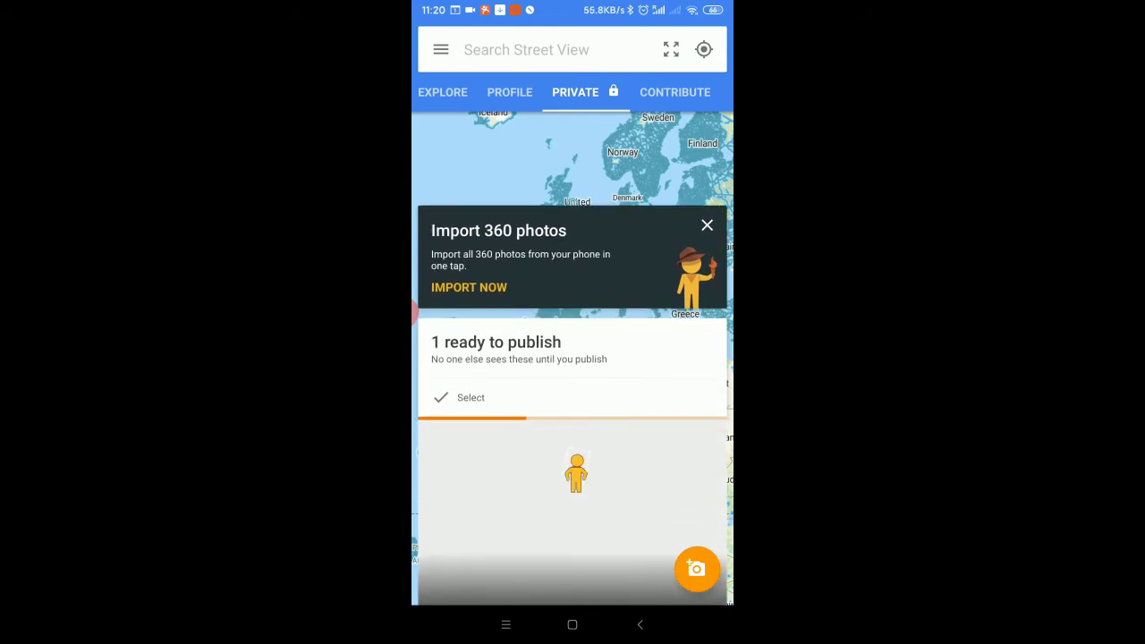
{"action": "left_click", "coordinate": [470, 398]}
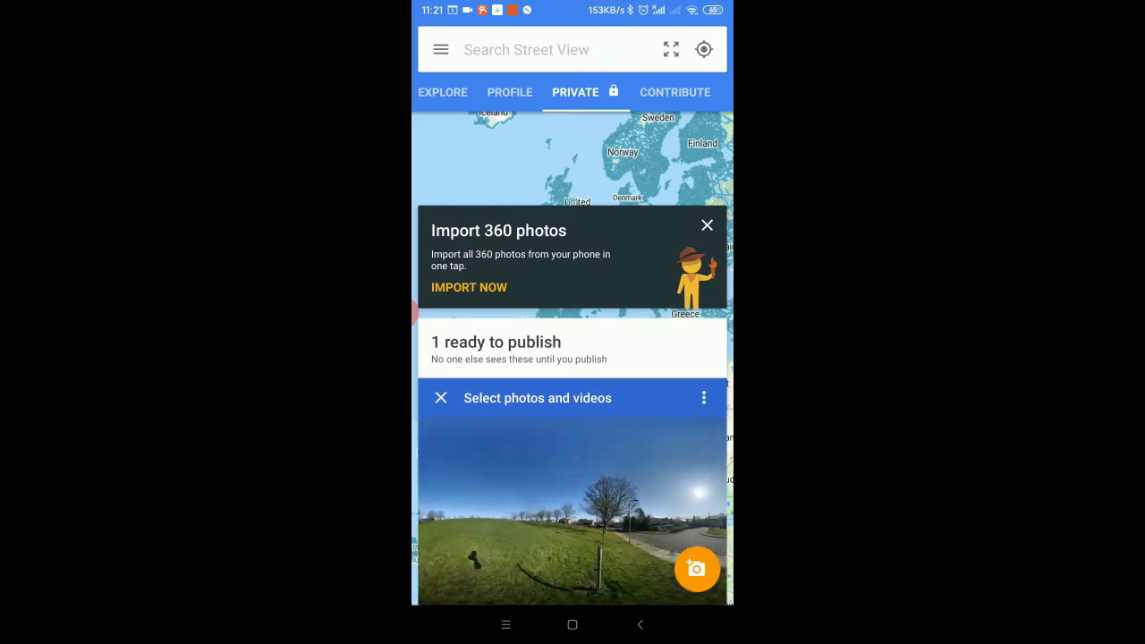
{"action": "left_click", "coordinate": [573, 514]}
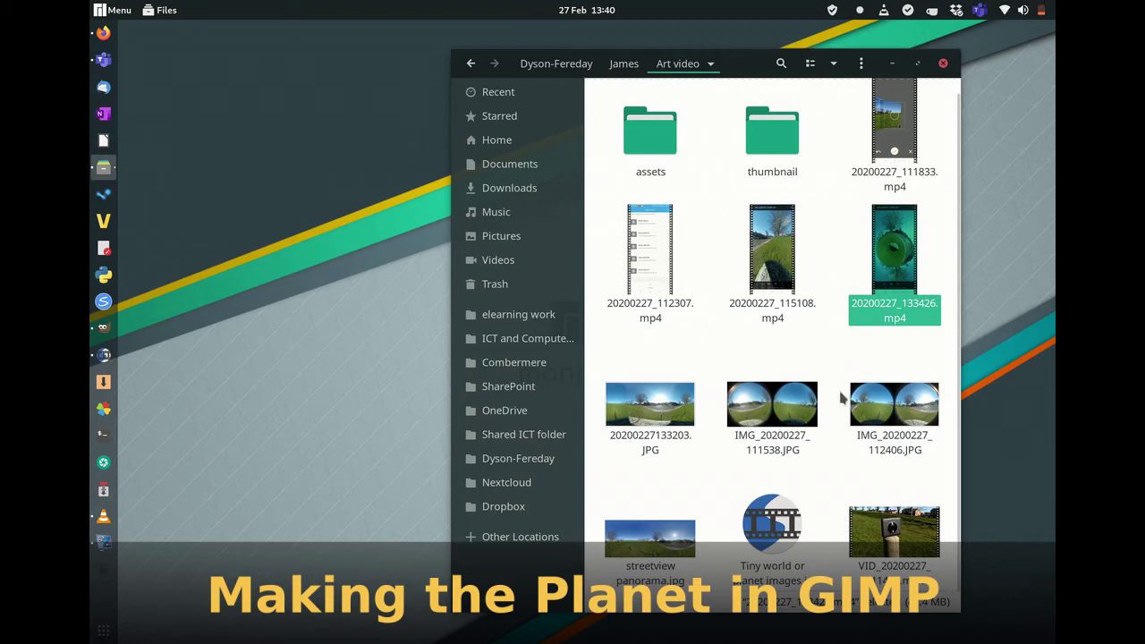
Step: Open IMG_20200227_111538.JPG, 20200227133203.JPG and streetview panorama.jpg from the desktop's Art video folder in GIMP
{"action": "left_click", "coordinate": [776, 413]}
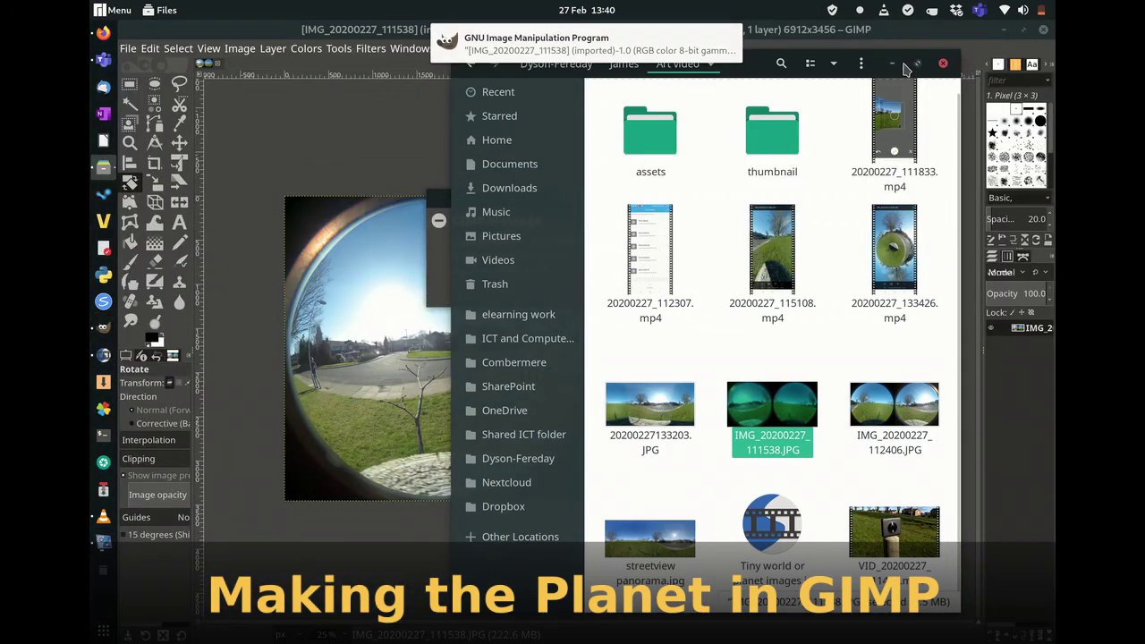
{"action": "left_click", "coordinate": [892, 65]}
{"action": "left_click", "coordinate": [728, 295]}
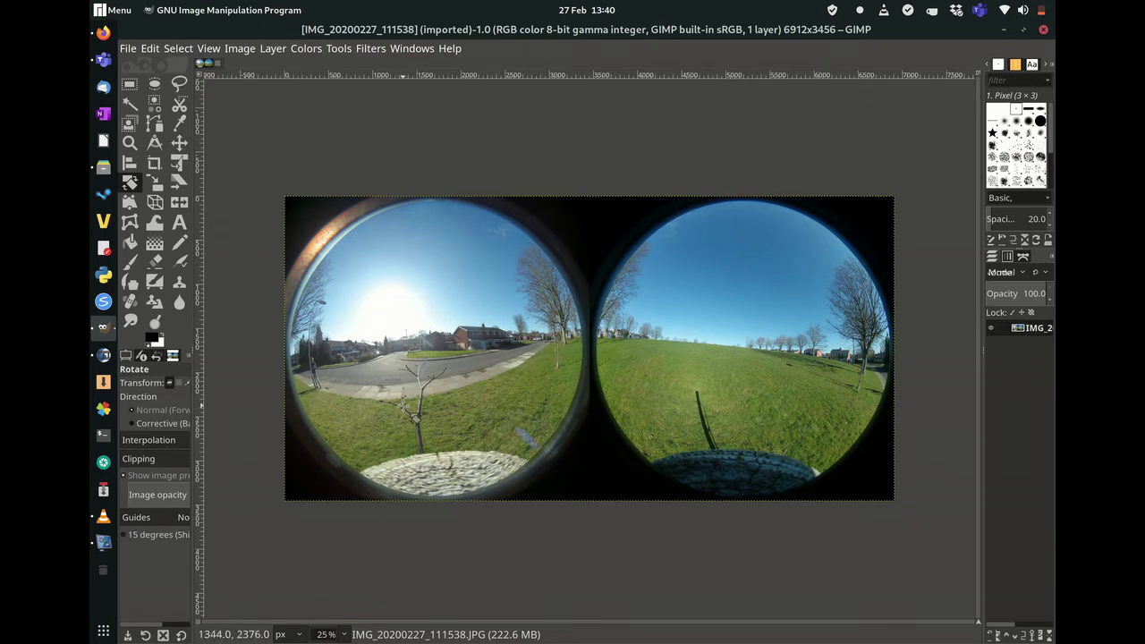
{"action": "left_click", "coordinate": [103, 164]}
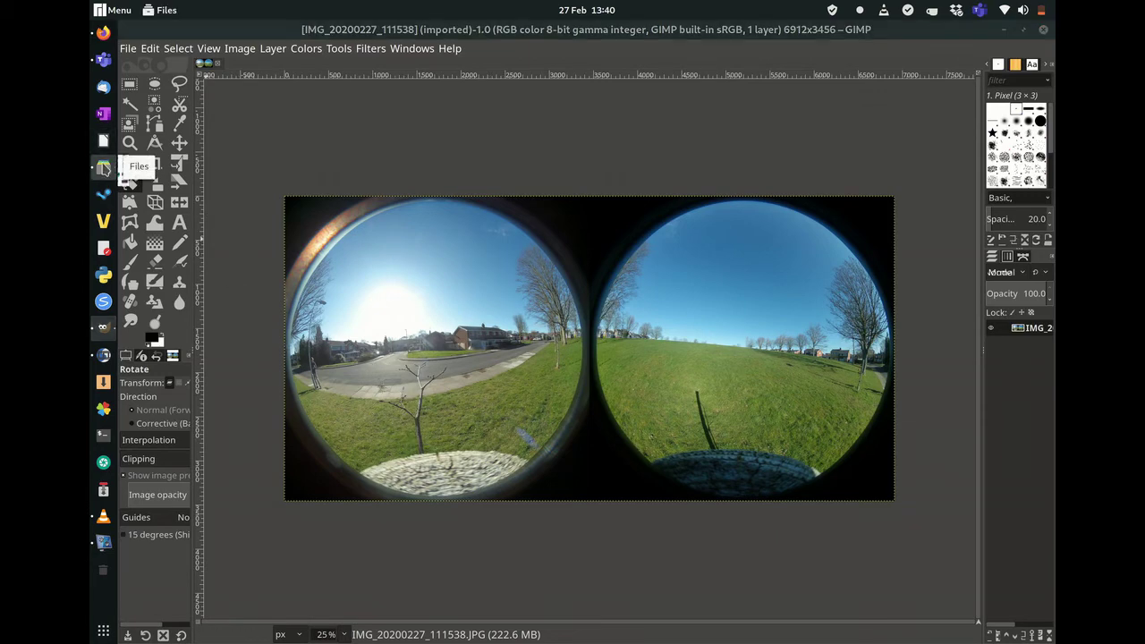
{"action": "double_click", "coordinate": [666, 407]}
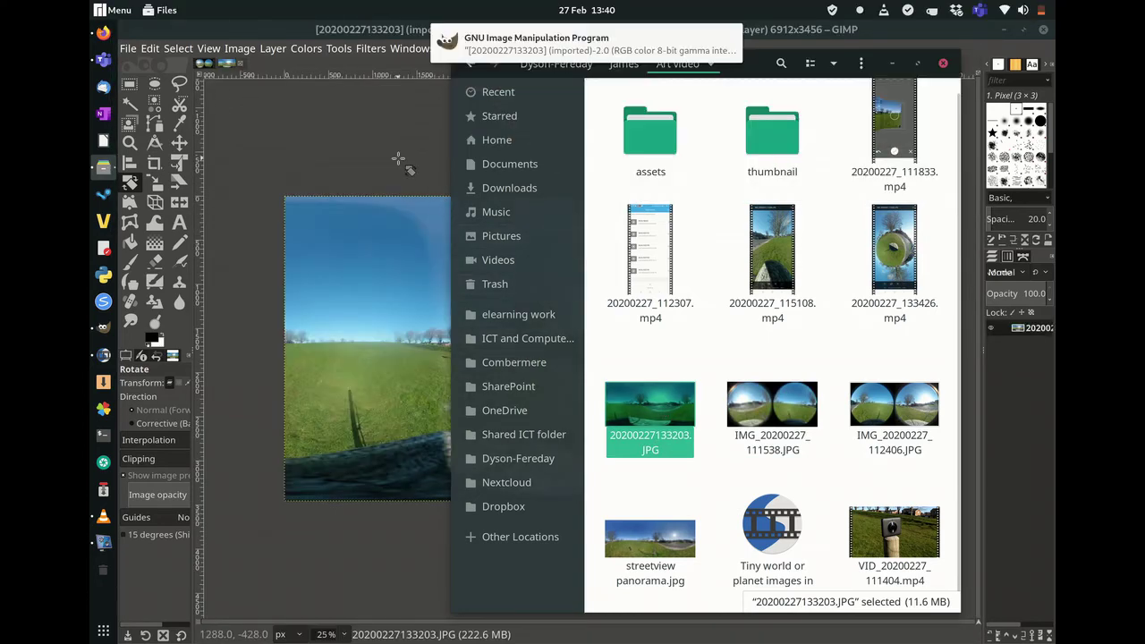
{"action": "left_click", "coordinate": [893, 64]}
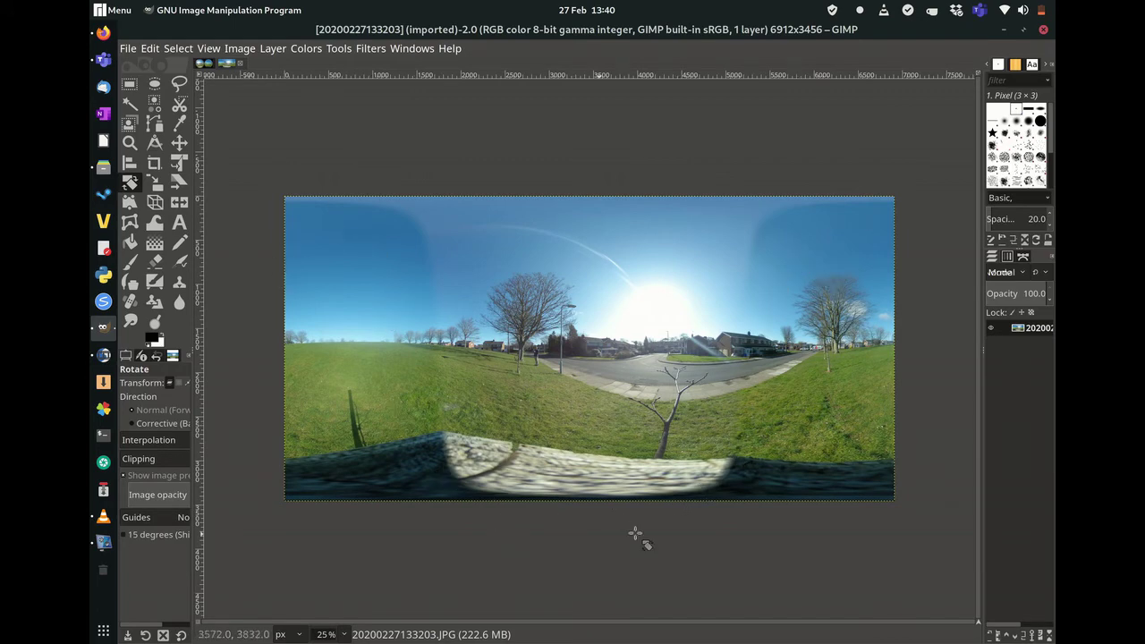
{"action": "left_click", "coordinate": [103, 168]}
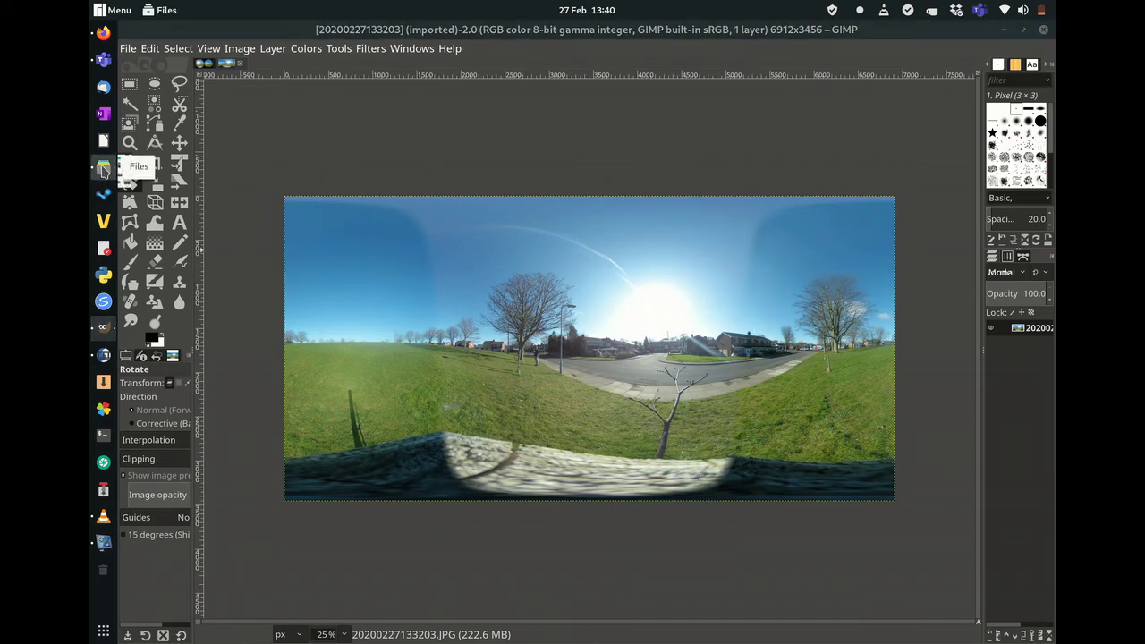
{"action": "double_click", "coordinate": [630, 569]}
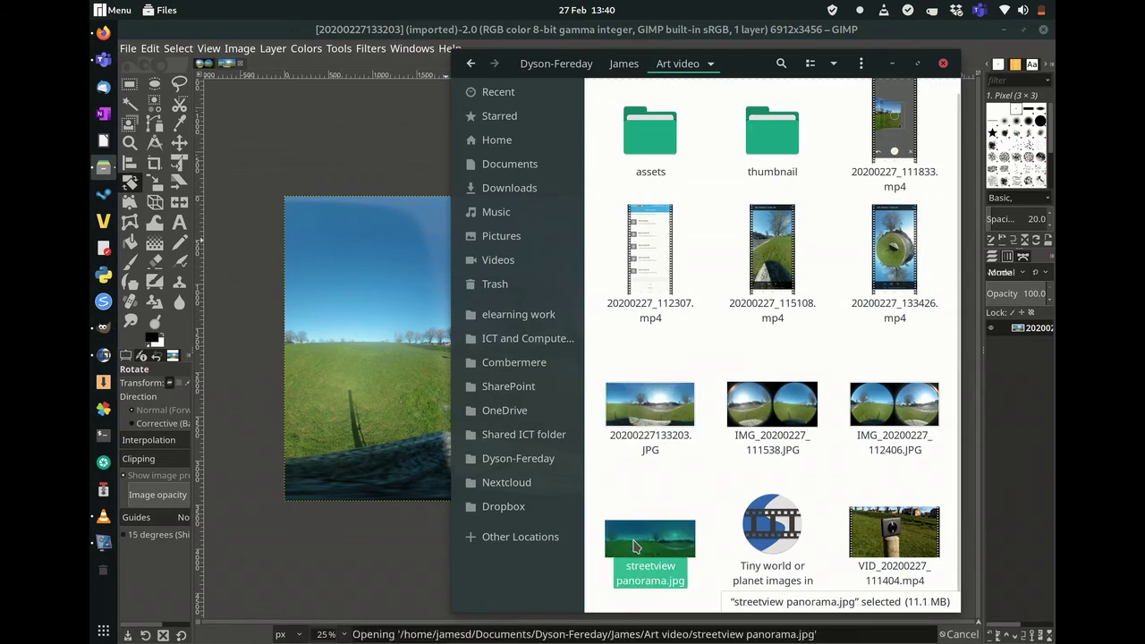
{"action": "left_click", "coordinate": [892, 64]}
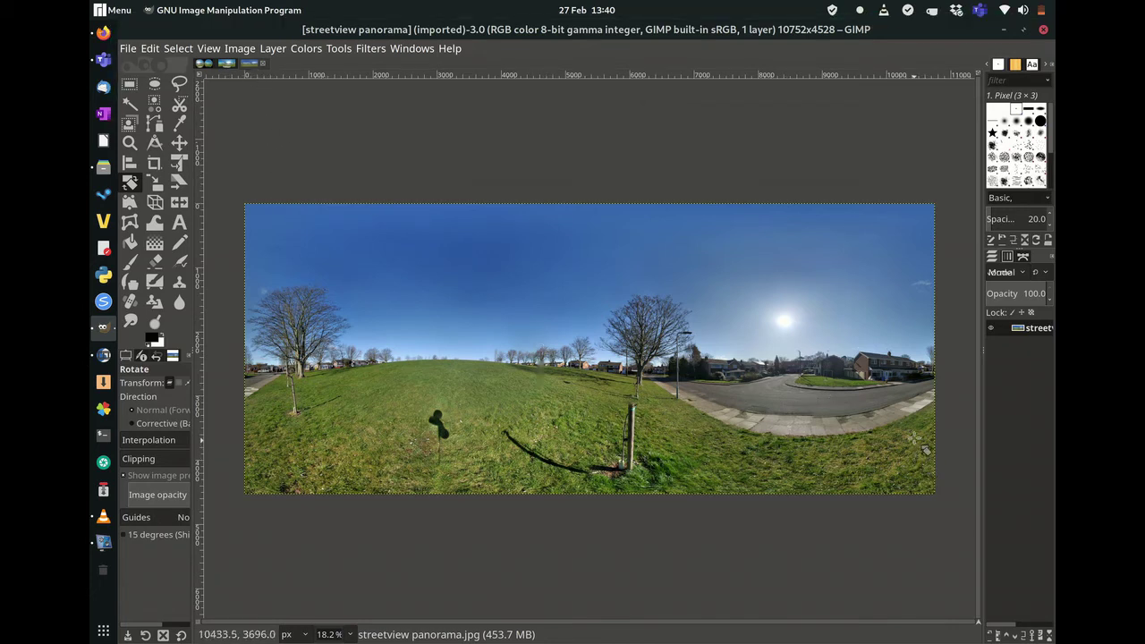
{"action": "left_click", "coordinate": [225, 66]}
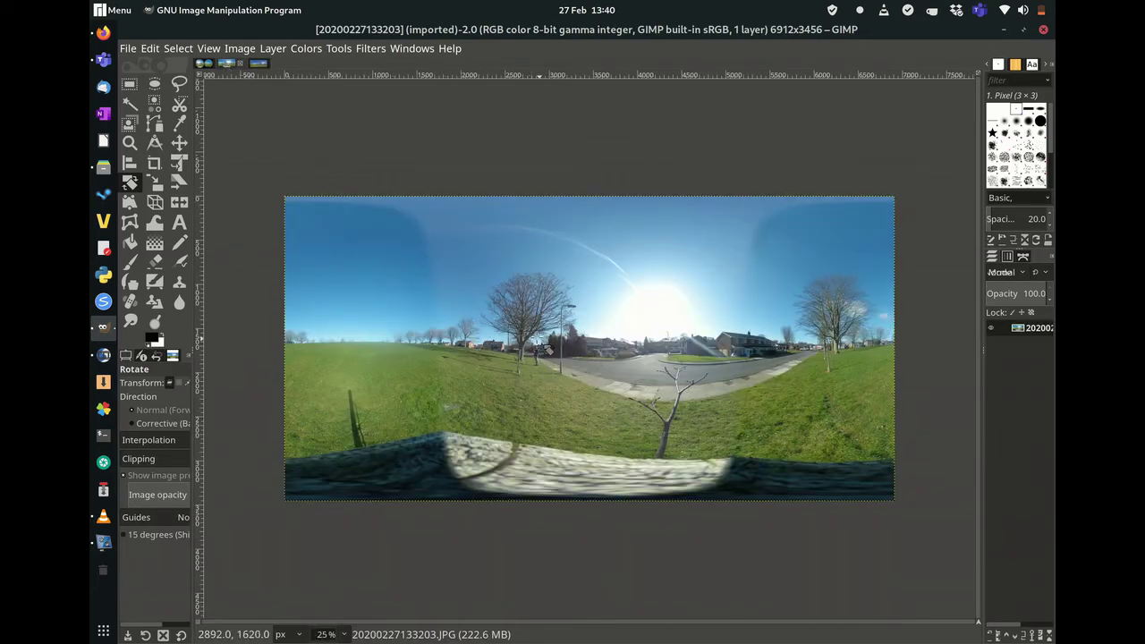
{"action": "left_click", "coordinate": [206, 64]}
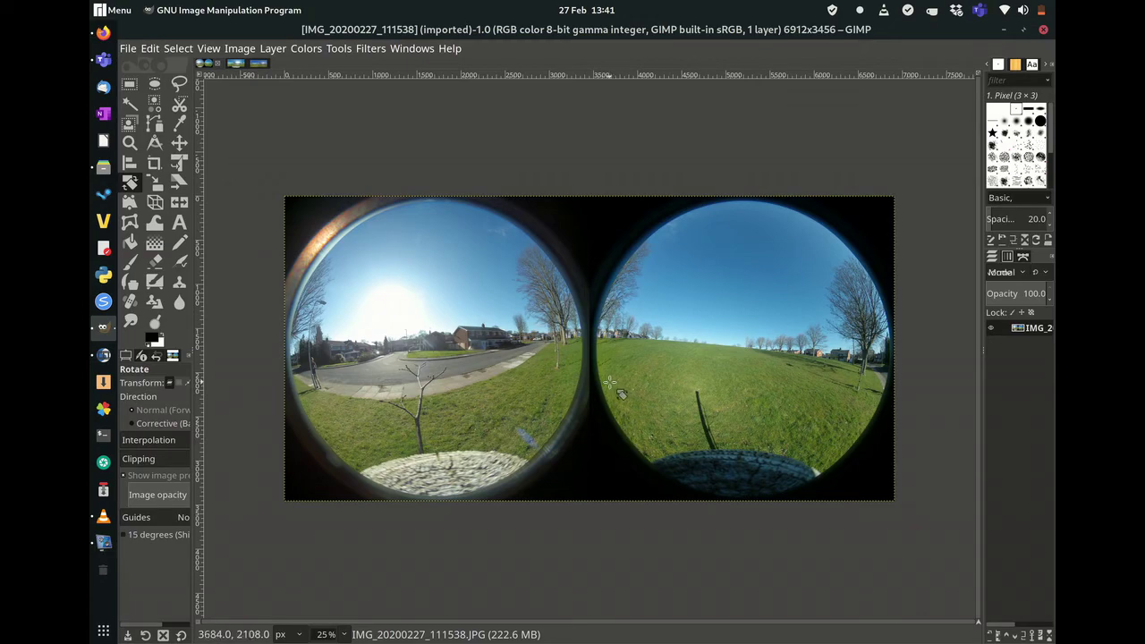
{"action": "scroll", "coordinate": [608, 382], "scroll_direction": "up", "scroll_amount": 8}
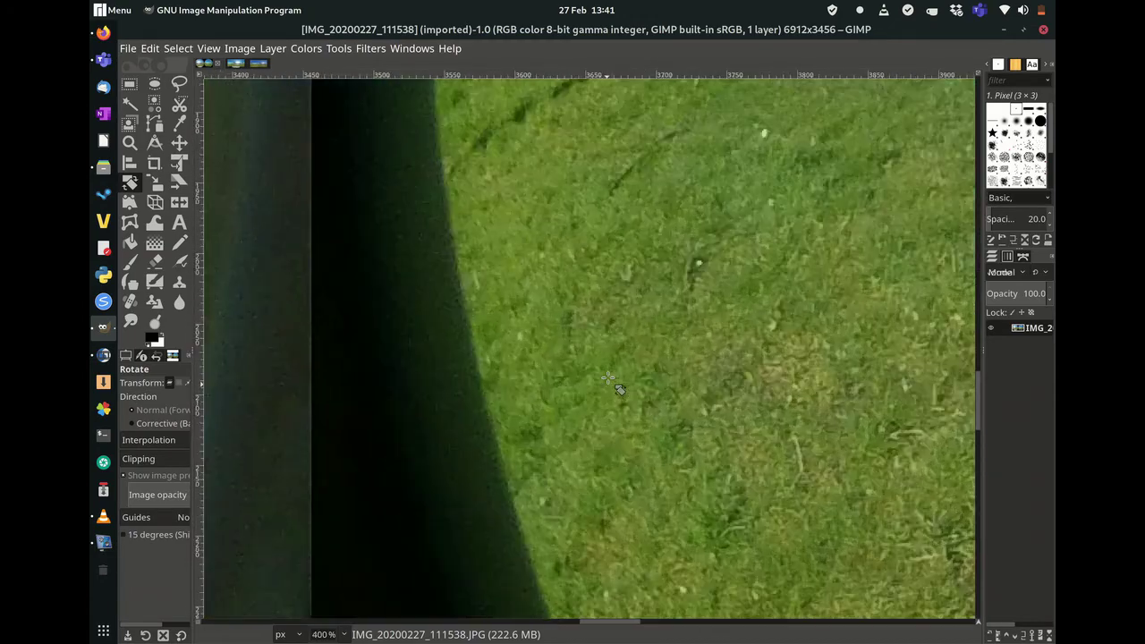
{"action": "scroll", "coordinate": [607, 378], "scroll_direction": "down", "scroll_amount": 6}
{"action": "scroll", "coordinate": [608, 383], "scroll_direction": "down", "scroll_amount": 2}
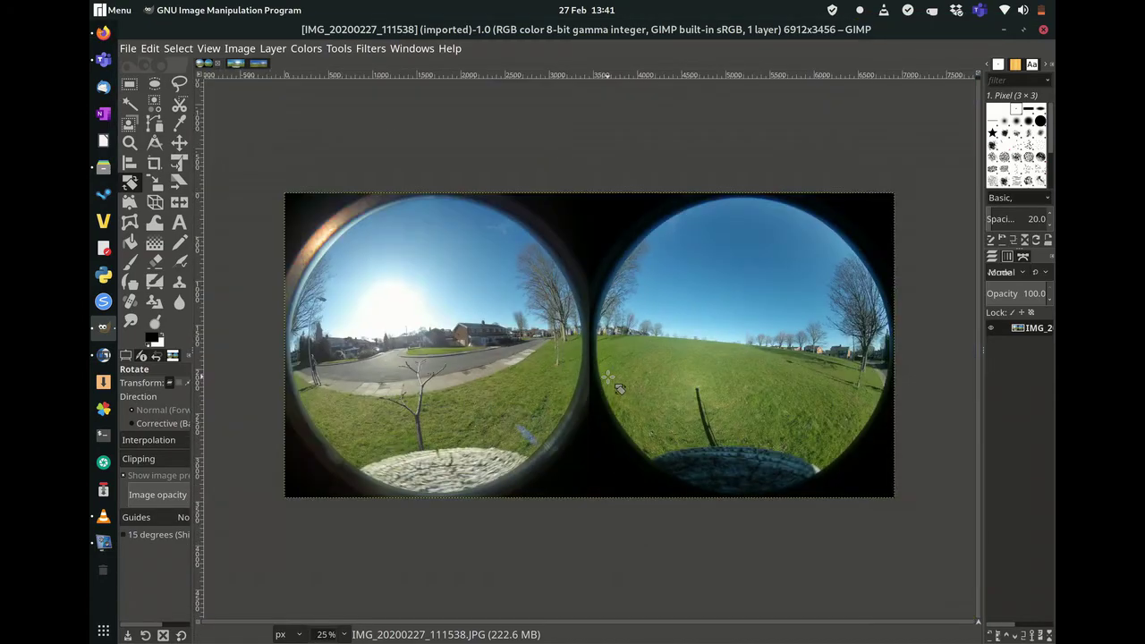
{"action": "left_click", "coordinate": [216, 65]}
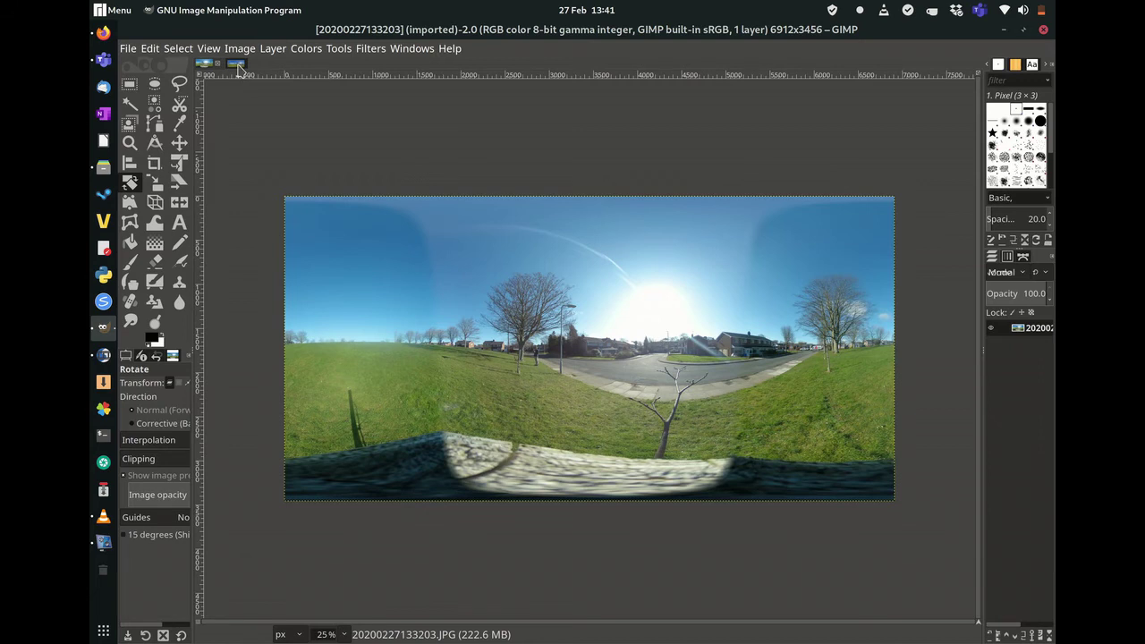
Step: Start the Little Planet filter on the flat panorama 20200227133203.JPG
{"action": "left_click", "coordinate": [371, 49]}
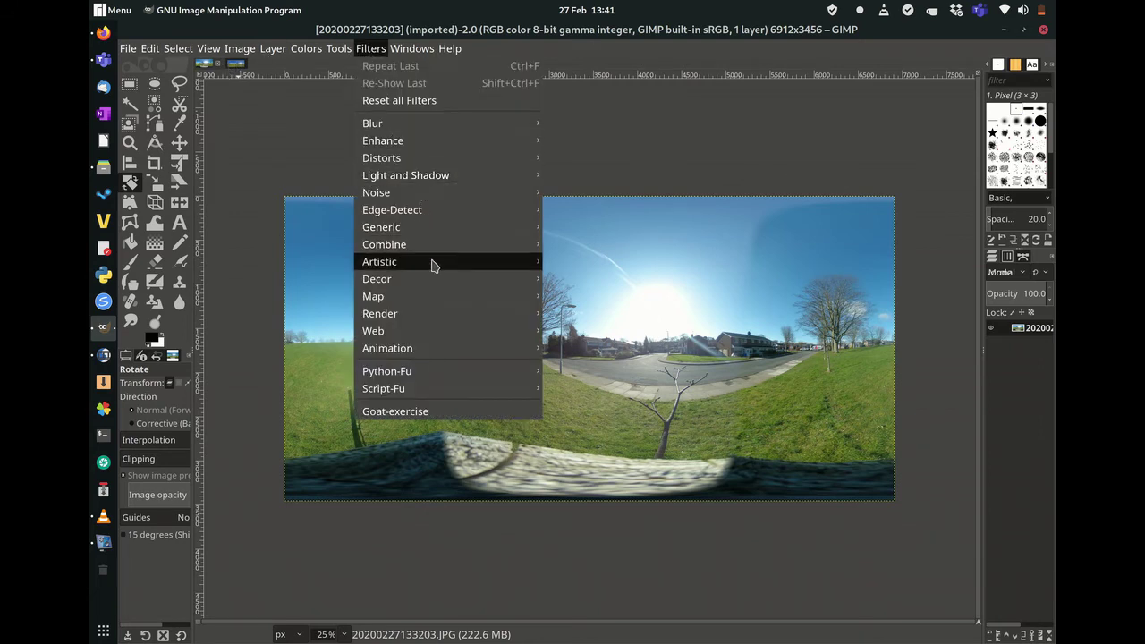
{"action": "mouse_move", "coordinate": [437, 303]}
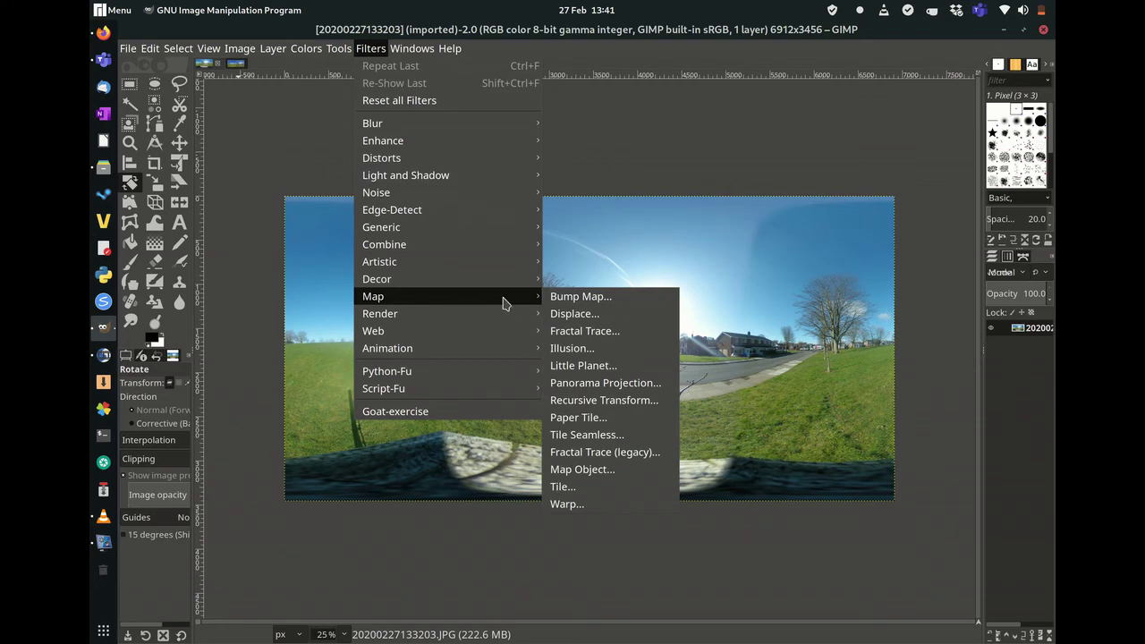
{"action": "left_click", "coordinate": [582, 366]}
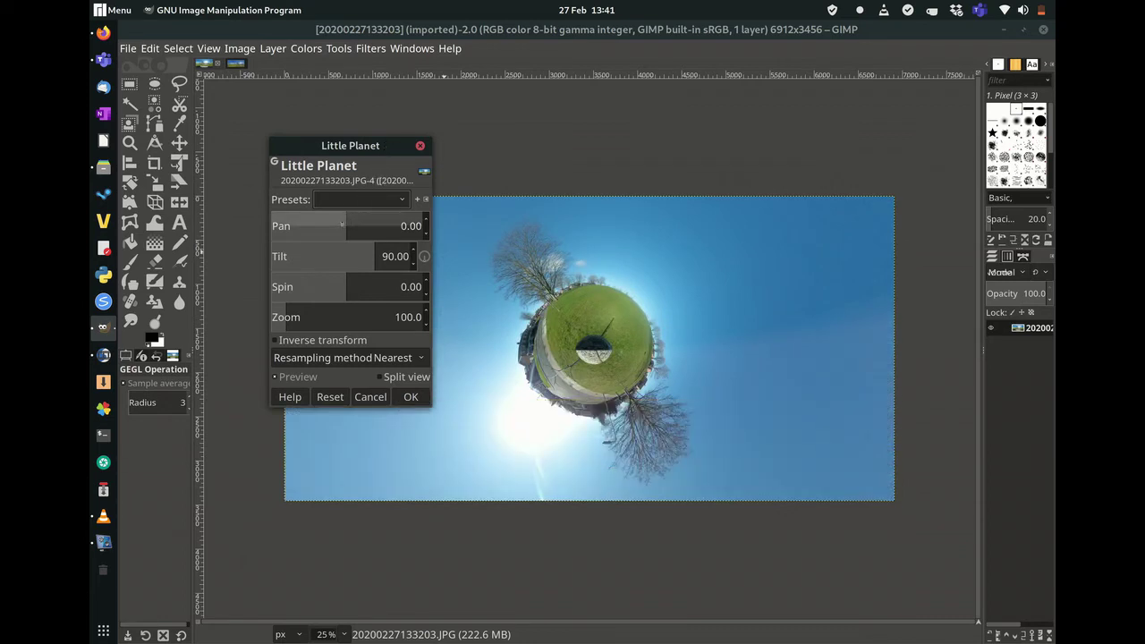
Step: Try a pan of 6.73 and a tilt of 63.37 on the Little Planet preview, and reset the filter settings
{"action": "left_click_drag", "start_coordinate": [342, 225], "coordinate": [348, 225]}
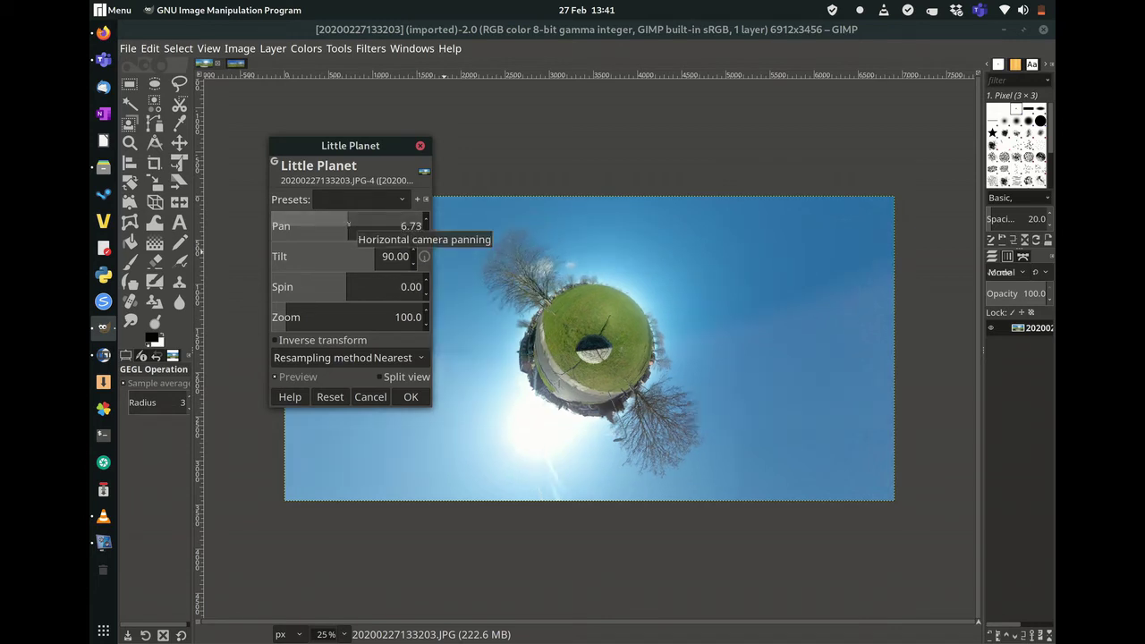
{"action": "left_click", "coordinate": [377, 256]}
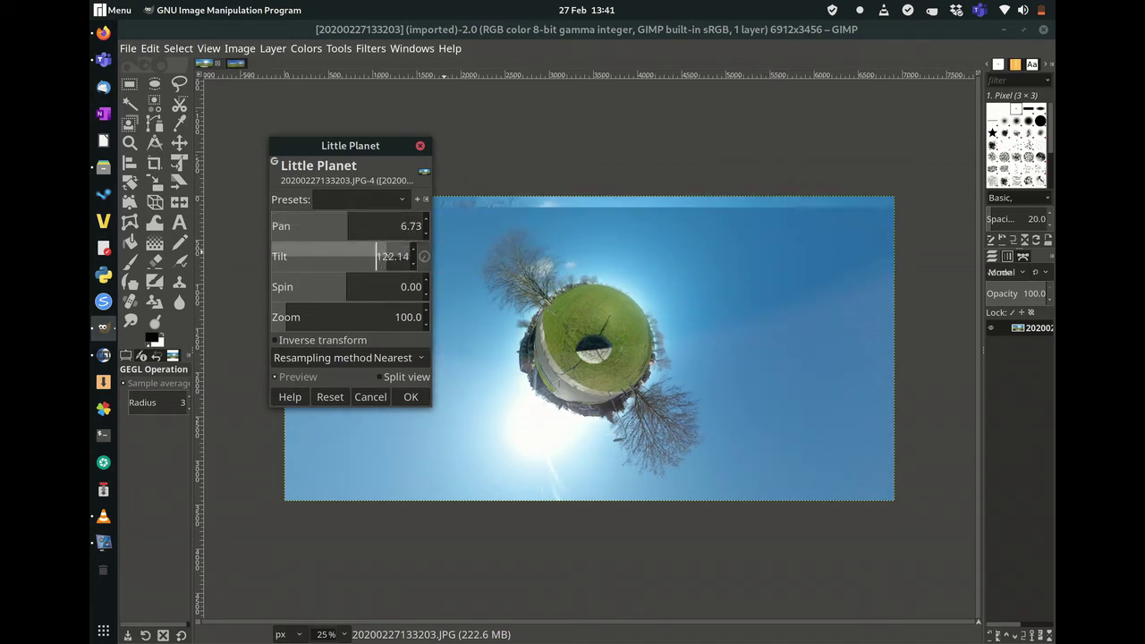
{"action": "left_click_drag", "start_coordinate": [386, 252], "coordinate": [364, 249]}
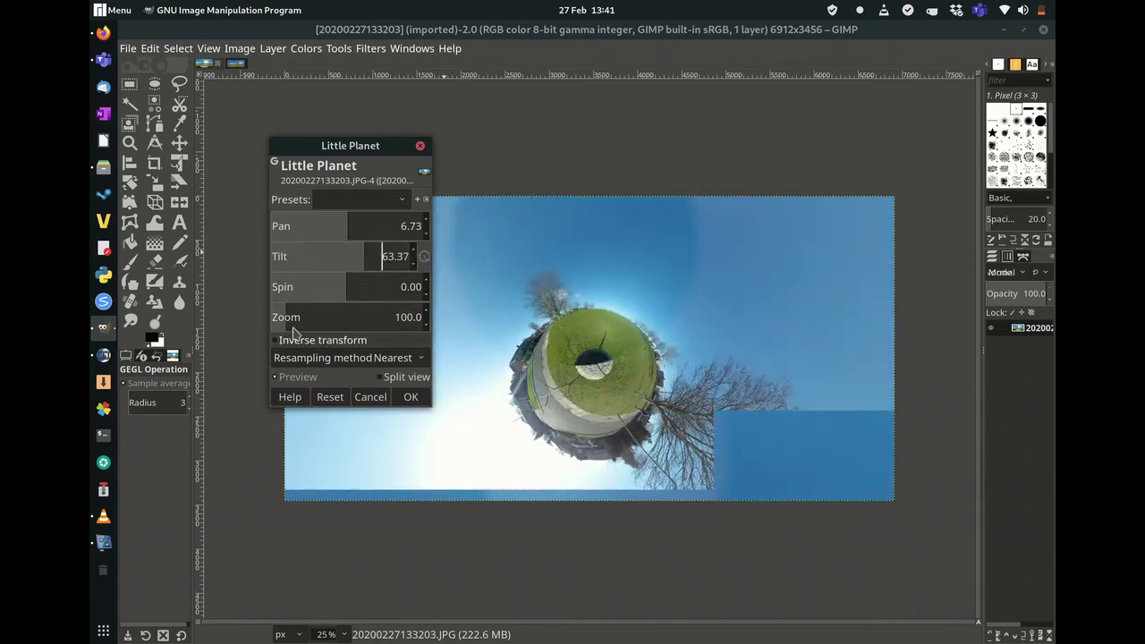
{"action": "left_click", "coordinate": [324, 398]}
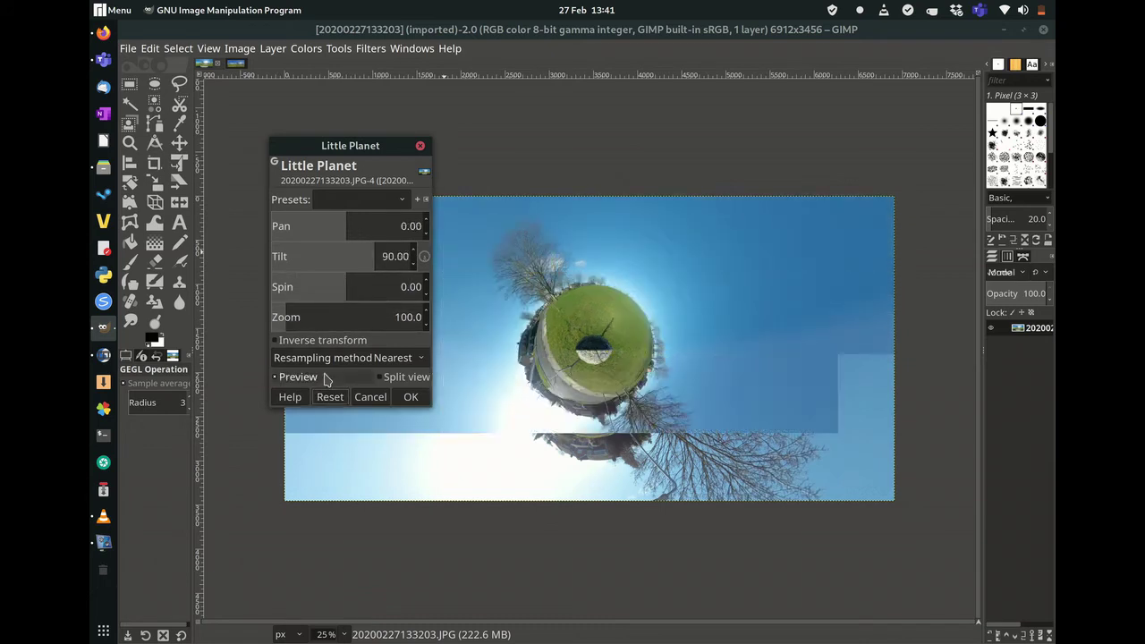
Step: Set the Little Planet zoom to 114.3, move the dialog clear of the preview, and switch to the streetview panorama image
{"action": "left_click_drag", "start_coordinate": [308, 320], "coordinate": [306, 319]}
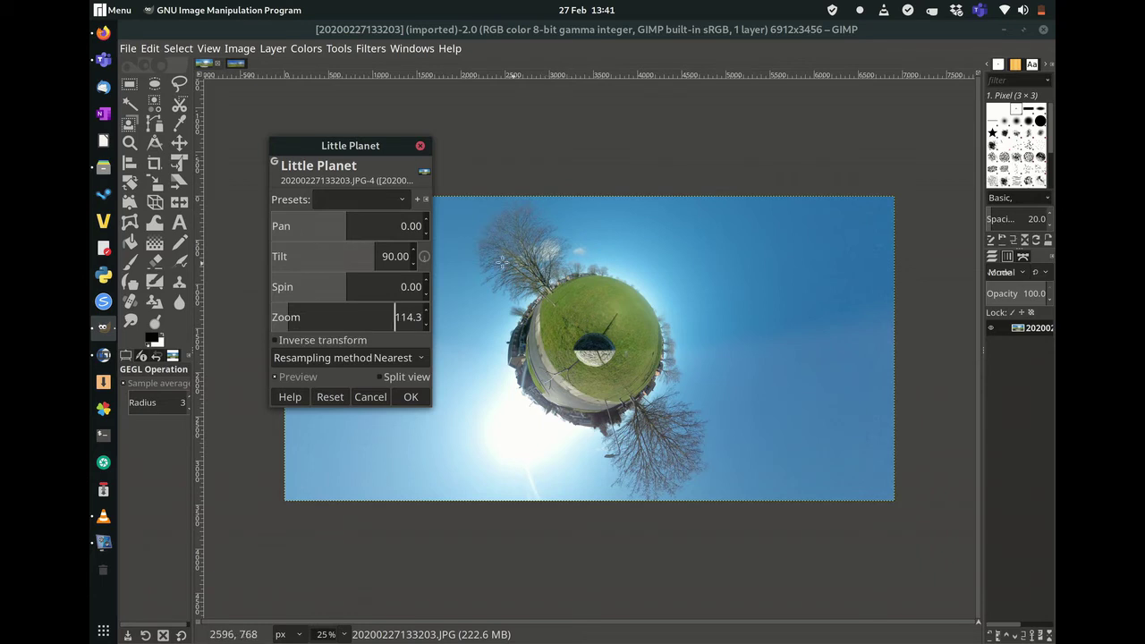
{"action": "left_click_drag", "start_coordinate": [378, 142], "coordinate": [216, 157]}
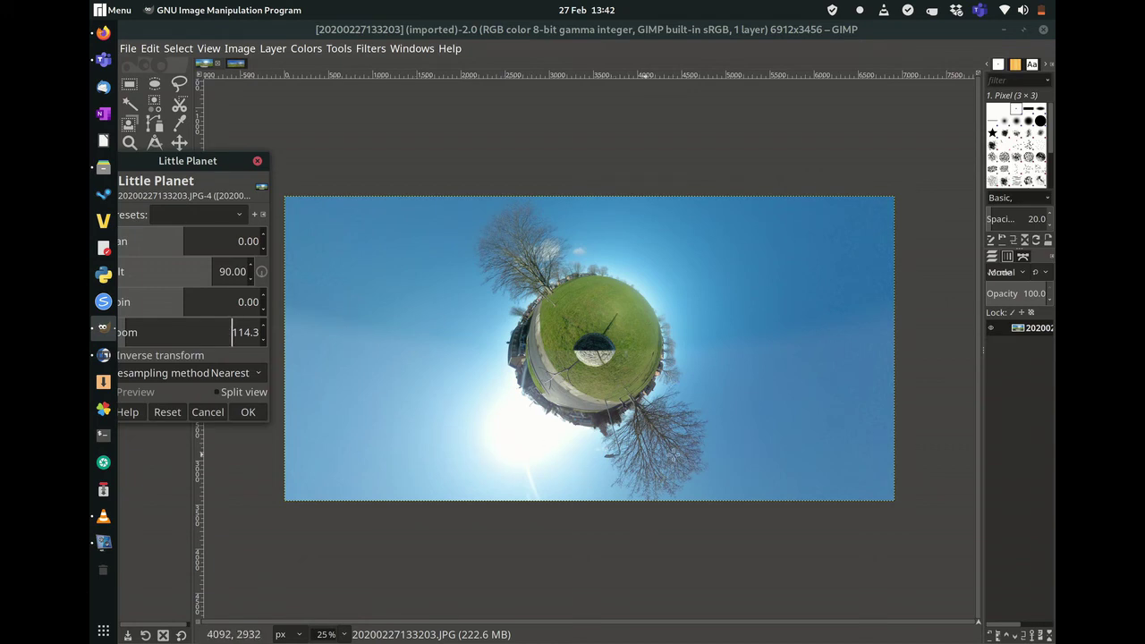
{"action": "left_click", "coordinate": [238, 65]}
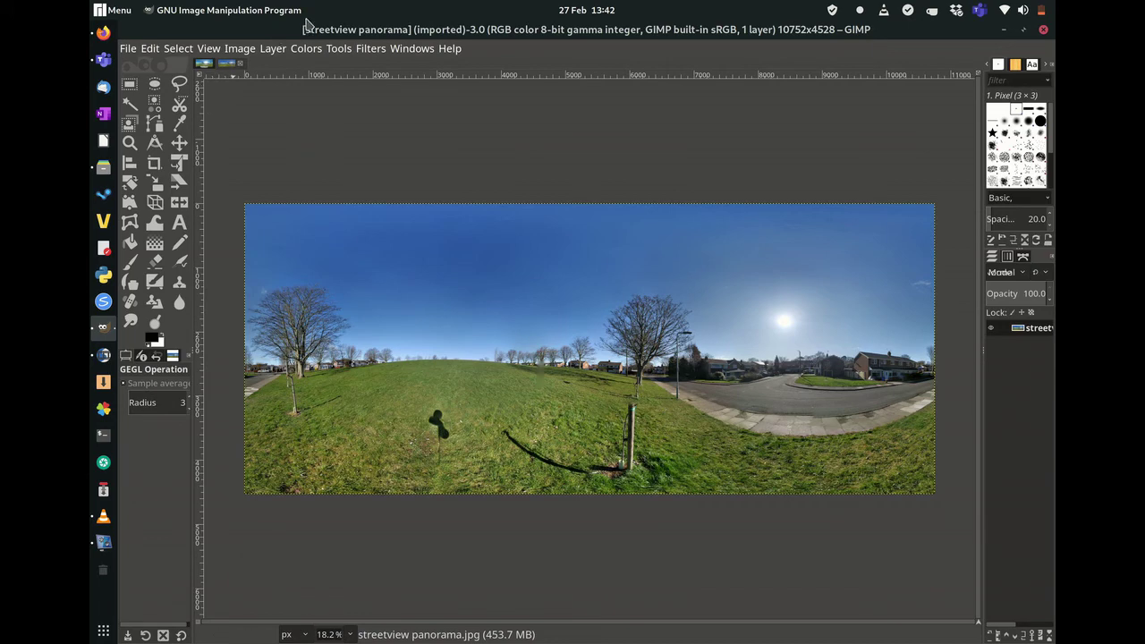
Step: Apply the Little Planet filter to the streetview panorama with a zoom of 126.0
{"action": "left_click", "coordinate": [340, 51]}
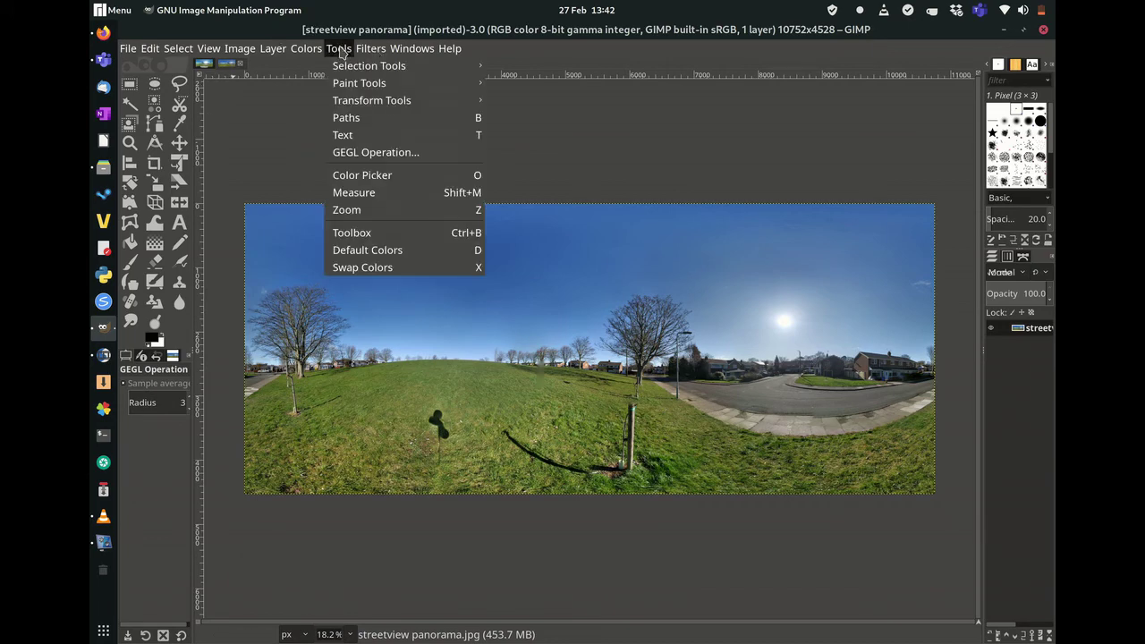
{"action": "mouse_move", "coordinate": [371, 52]}
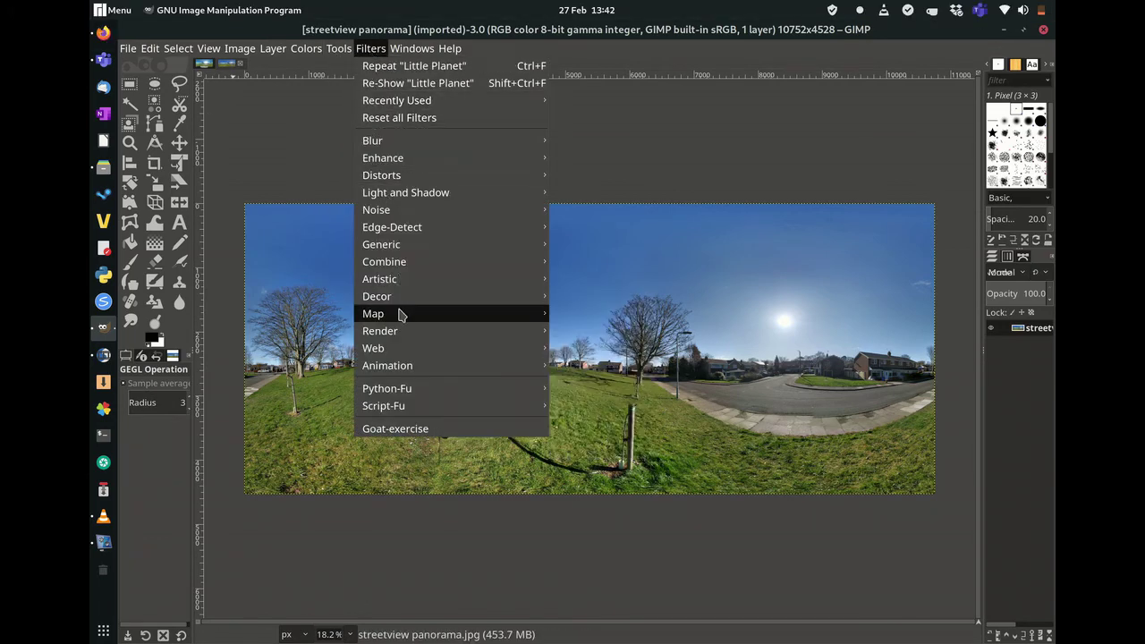
{"action": "mouse_move", "coordinate": [402, 314]}
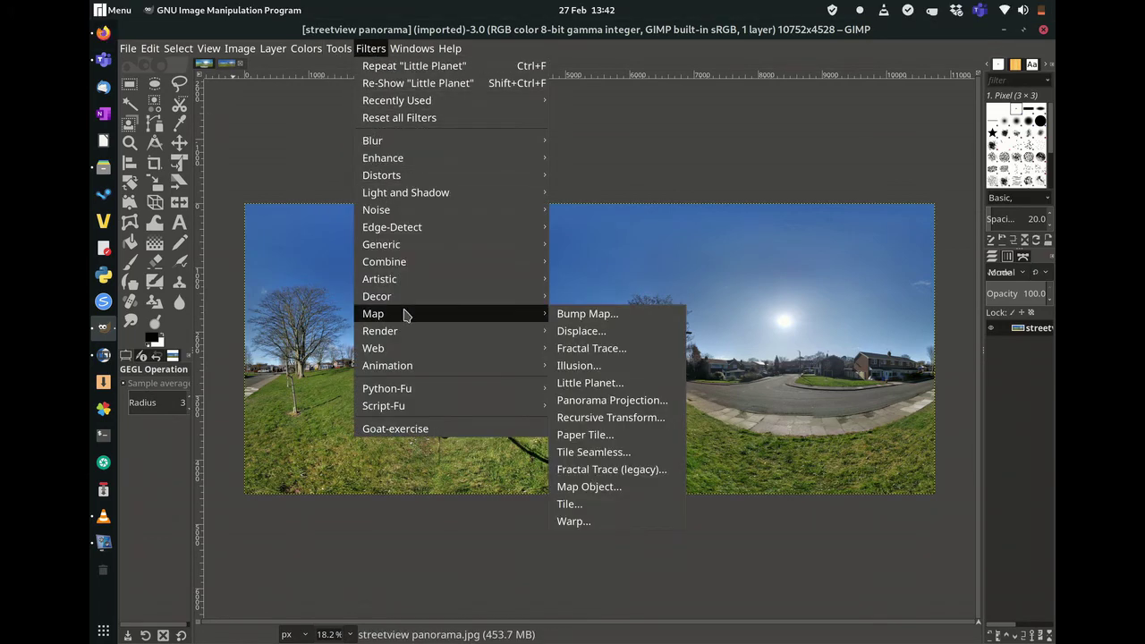
{"action": "left_click", "coordinate": [591, 383]}
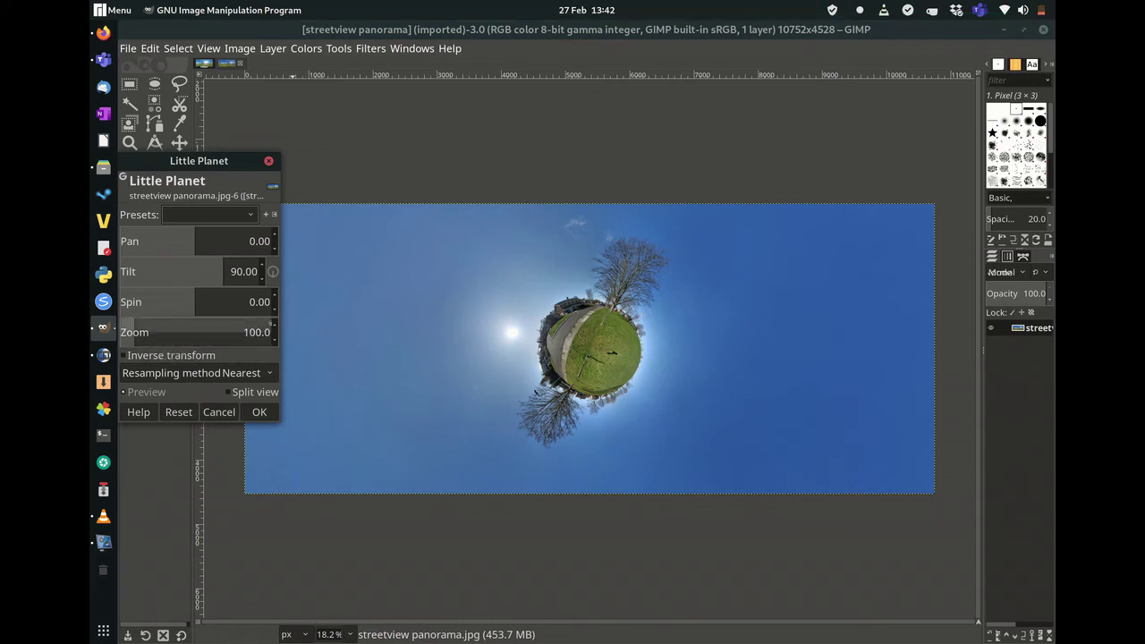
{"action": "left_click", "coordinate": [275, 328]}
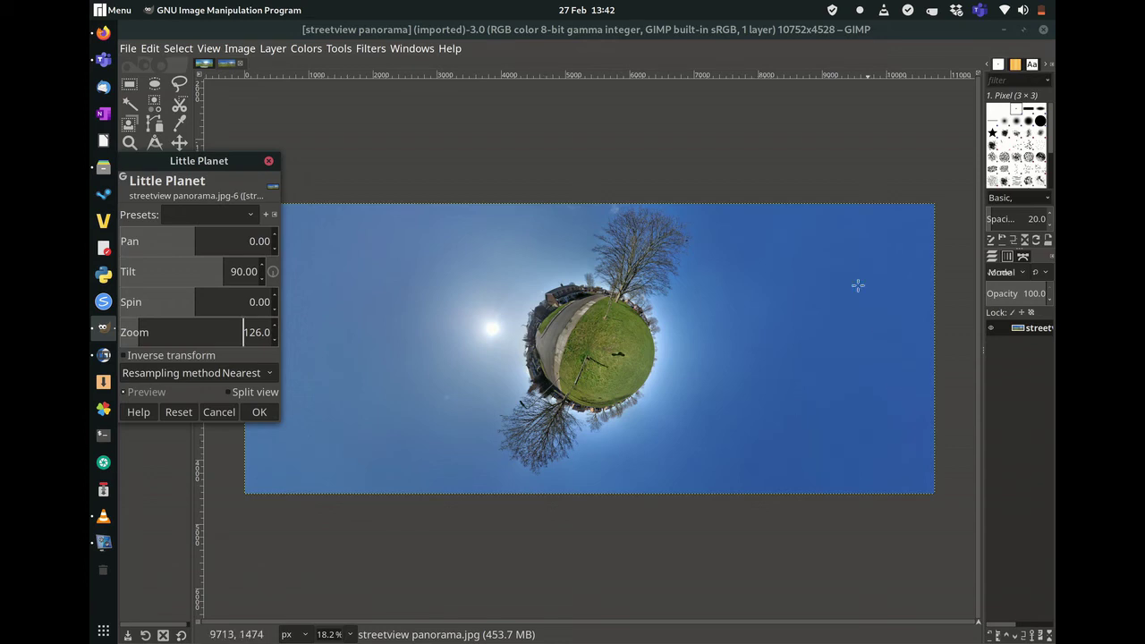
Step: Start exporting the planet image and name the file little planet streetview panorama.jpg
{"action": "left_click", "coordinate": [130, 50]}
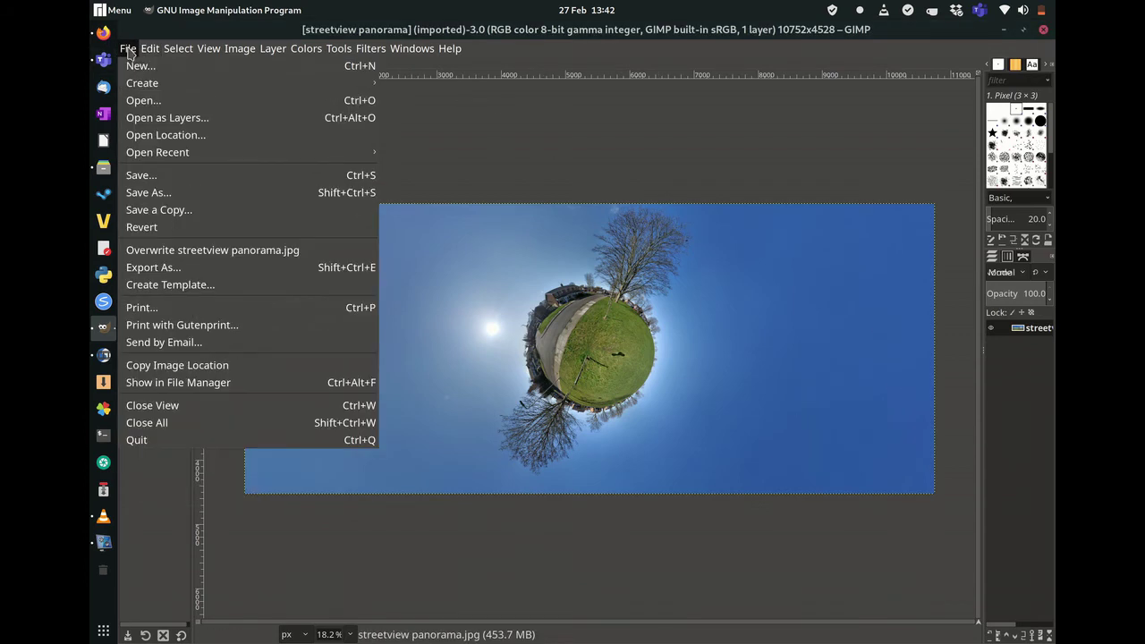
{"action": "left_click", "coordinate": [154, 267]}
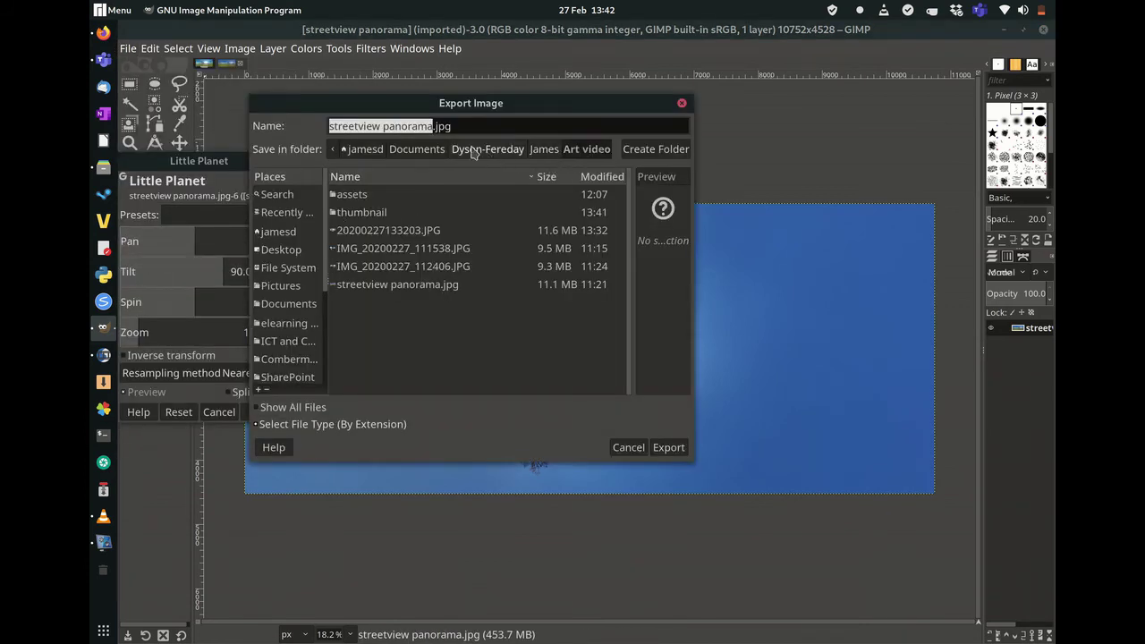
{"action": "left_click", "coordinate": [329, 127]}
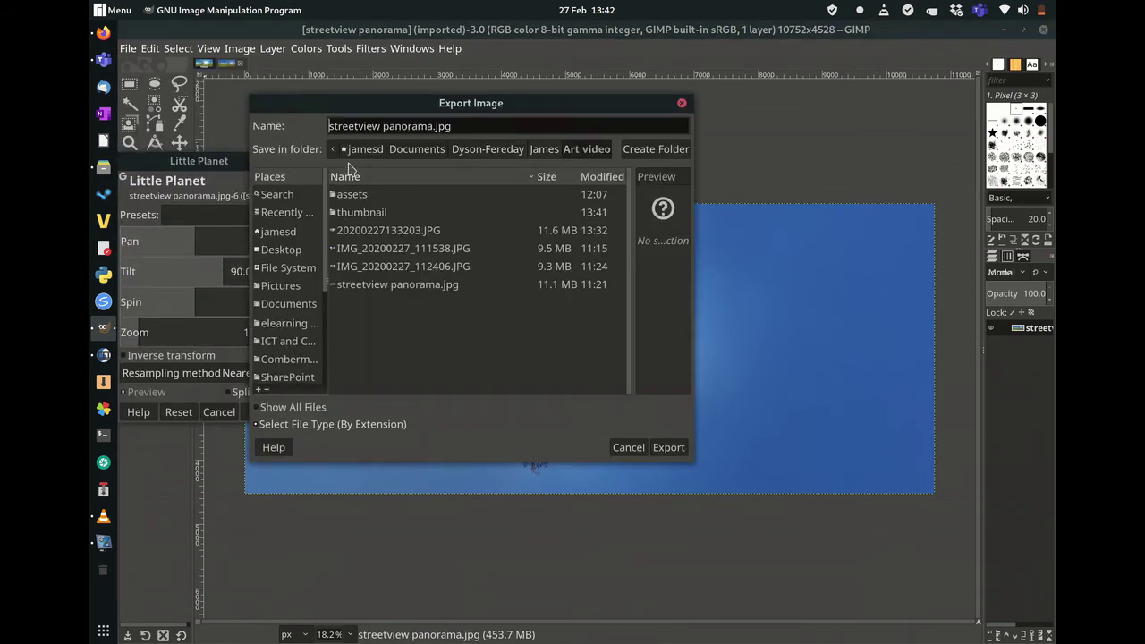
{"action": "type", "text": "little planet"}
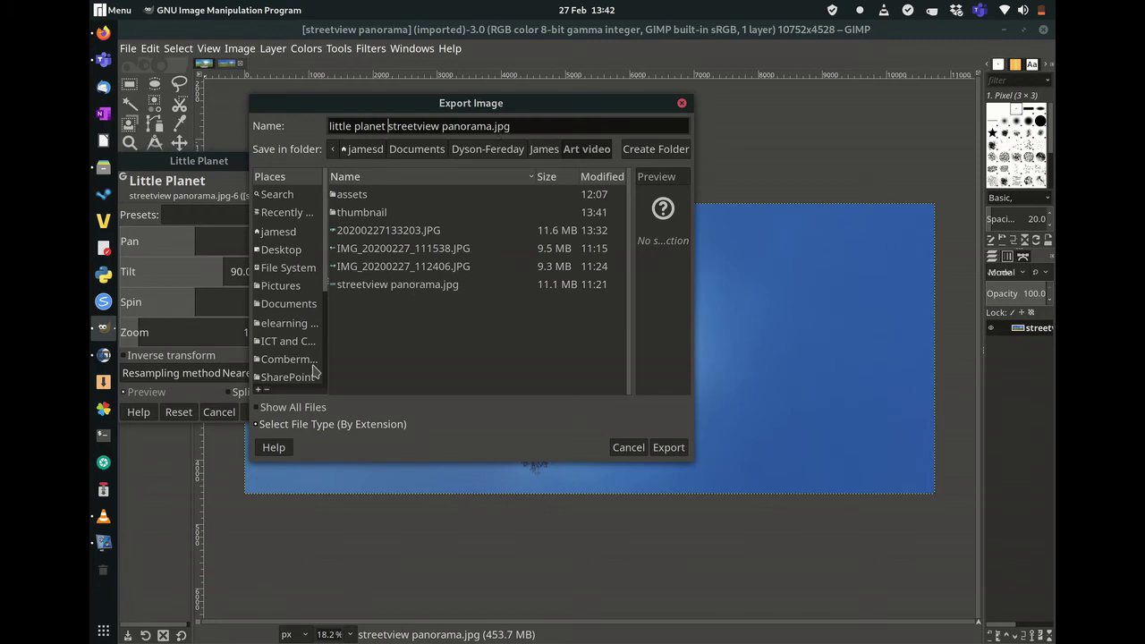
Step: Look through the available export file types, and export the streetview planet as a JPEG at quality 100
{"action": "left_click", "coordinate": [292, 407]}
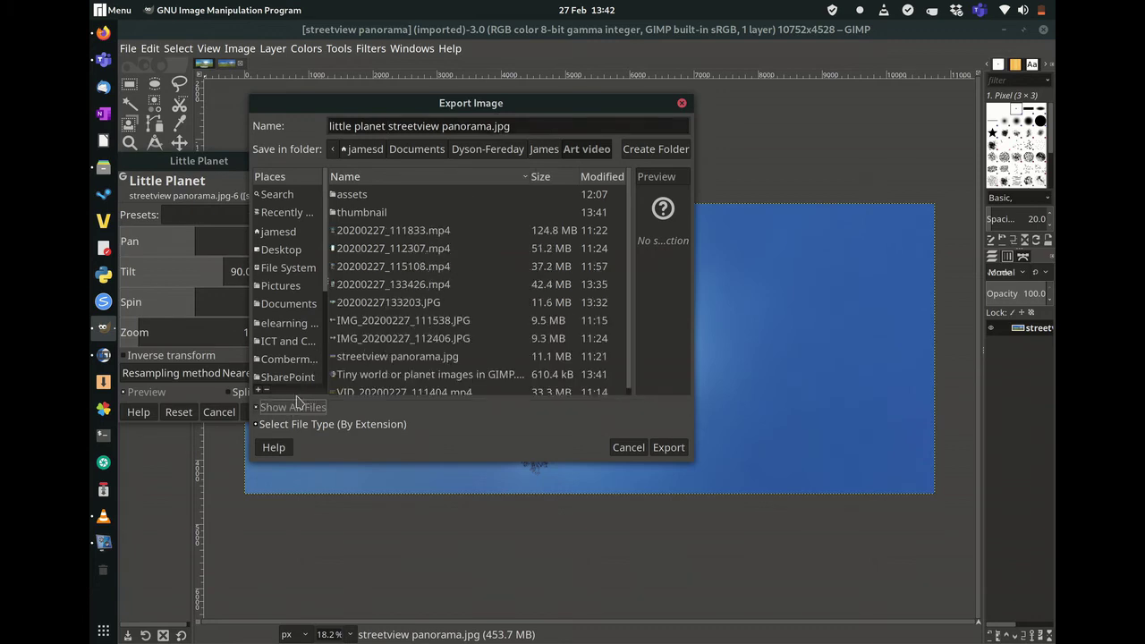
{"action": "left_click", "coordinate": [297, 410]}
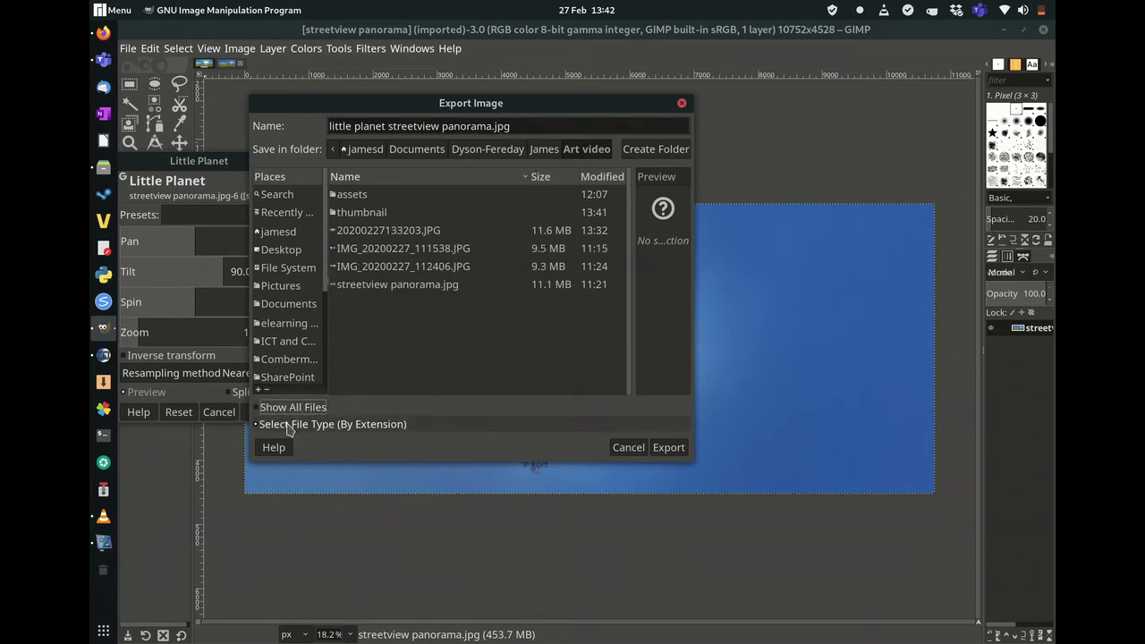
{"action": "left_click", "coordinate": [290, 425]}
{"action": "scroll", "coordinate": [356, 407], "scroll_direction": "down", "scroll_amount": 3}
{"action": "scroll", "coordinate": [354, 408], "scroll_direction": "down", "scroll_amount": 8}
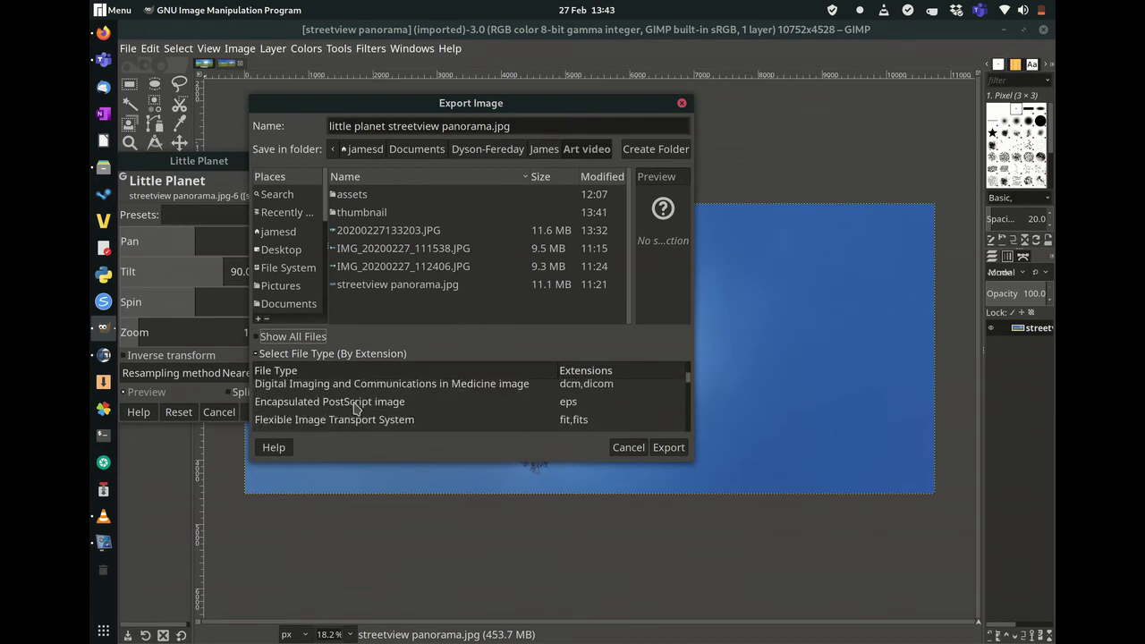
{"action": "scroll", "coordinate": [349, 408], "scroll_direction": "down", "scroll_amount": 1}
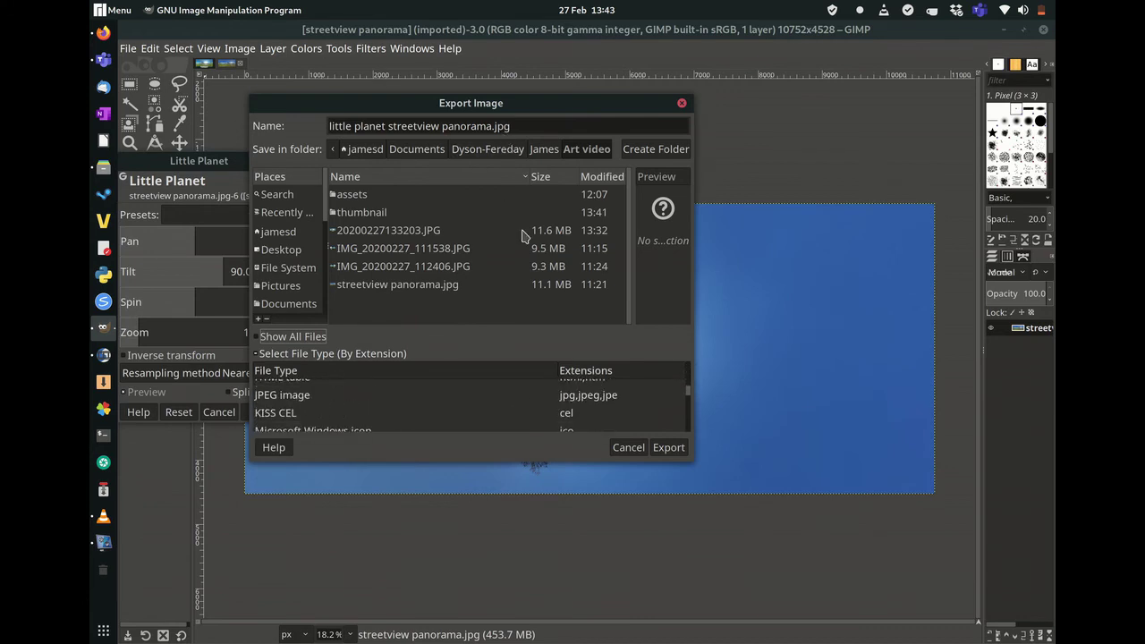
{"action": "left_click", "coordinate": [667, 447]}
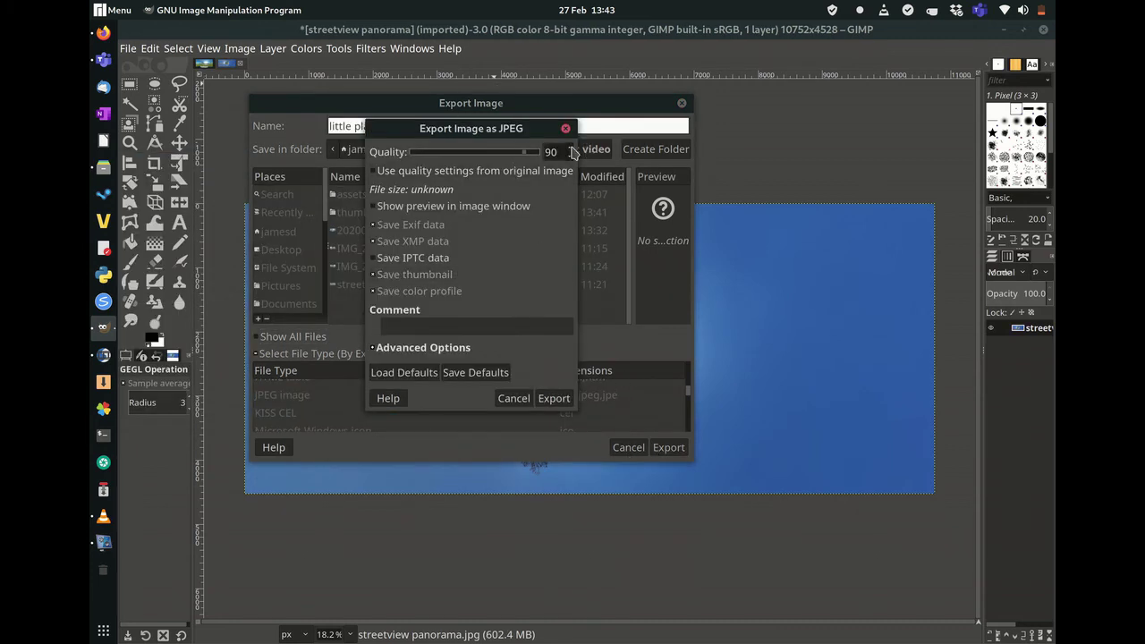
{"action": "left_click_drag", "start_coordinate": [526, 156], "coordinate": [551, 150]}
{"action": "left_click", "coordinate": [552, 398]}
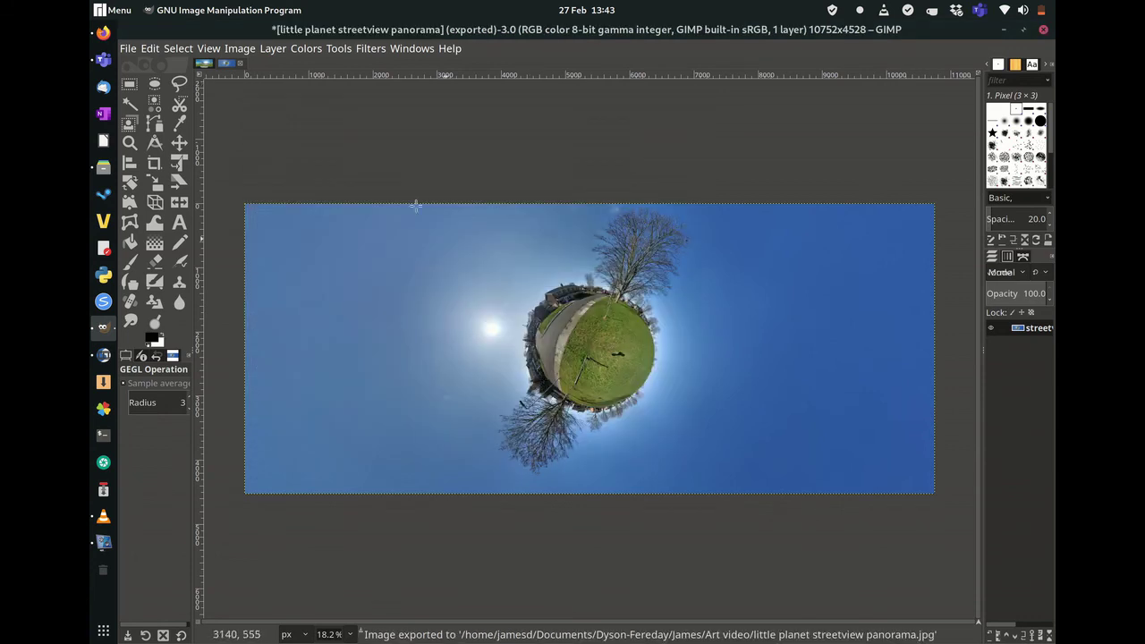
{"action": "left_click", "coordinate": [204, 66]}
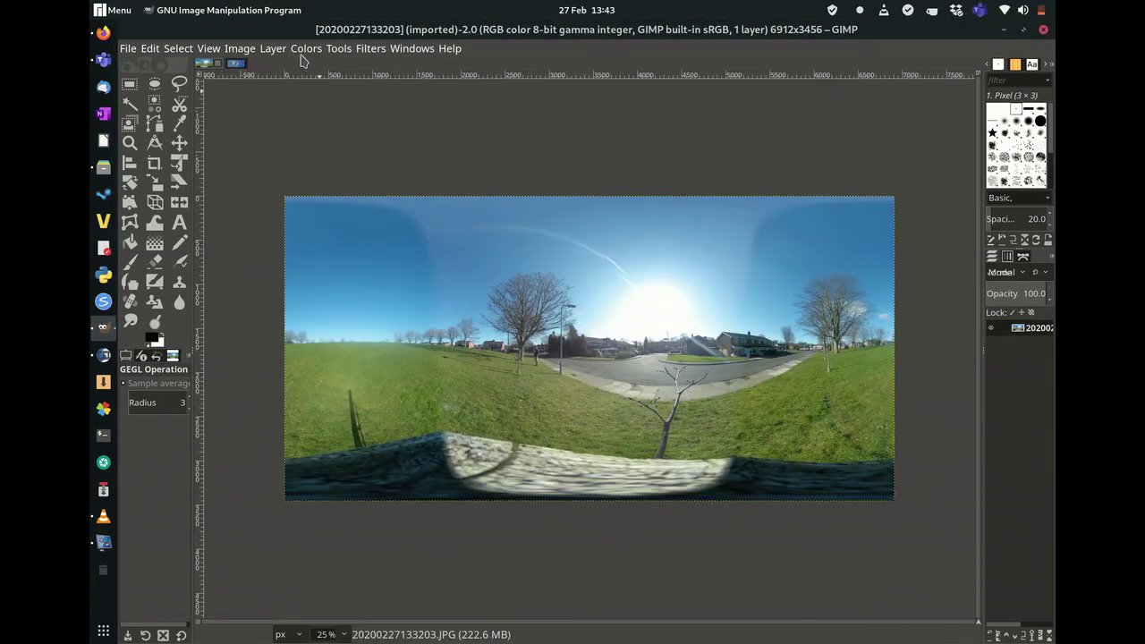
{"action": "left_click", "coordinate": [129, 50]}
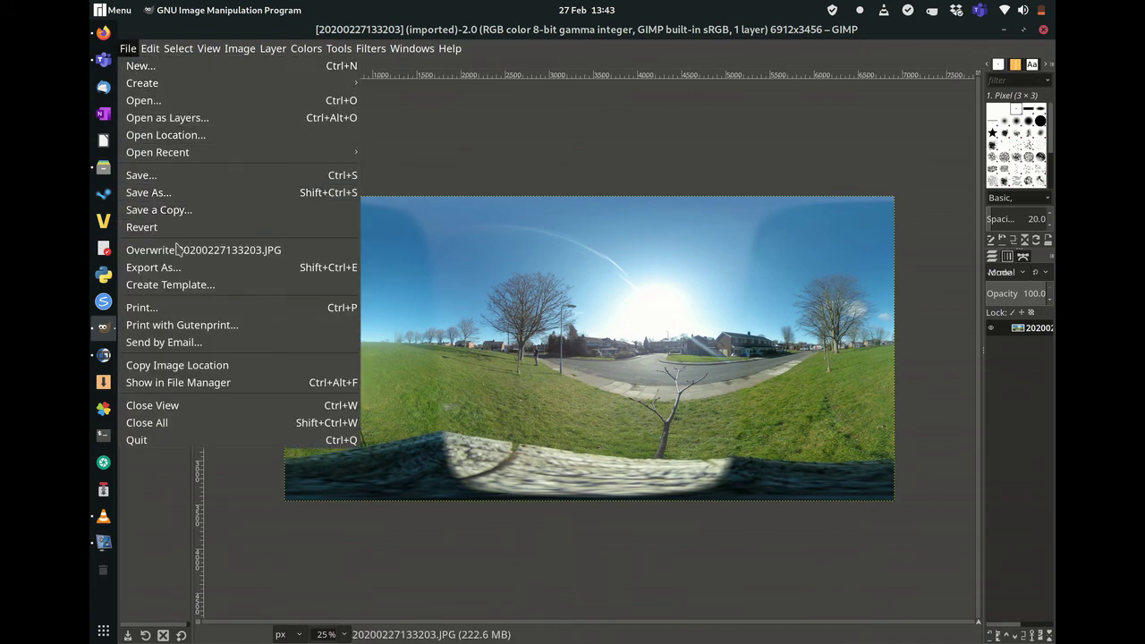
{"action": "left_click", "coordinate": [191, 268]}
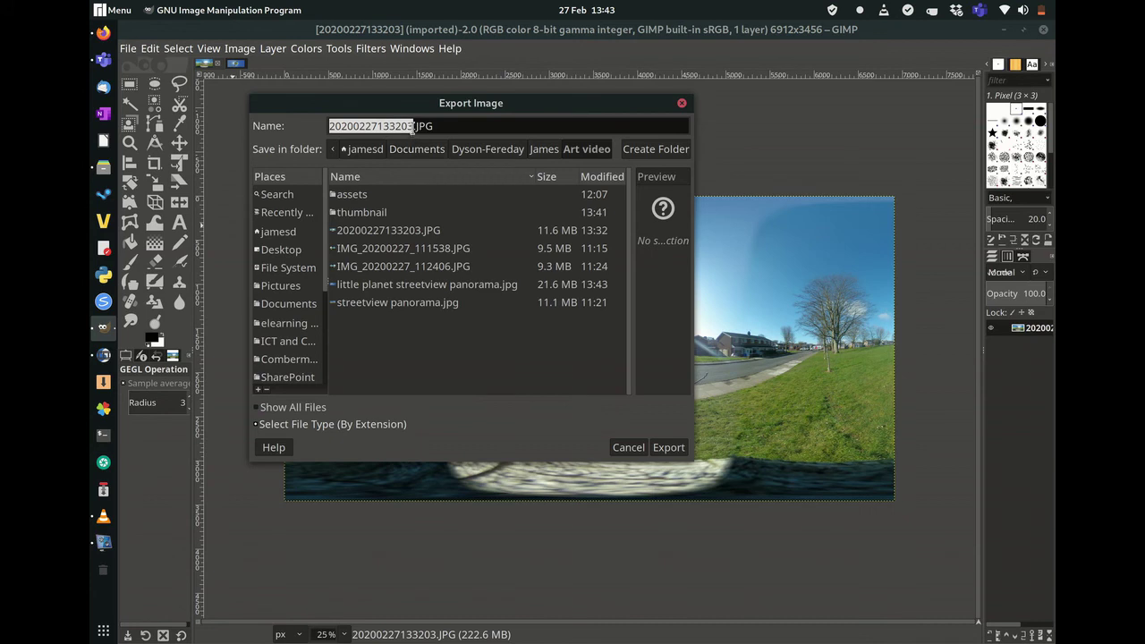
{"action": "left_click", "coordinate": [412, 126]}
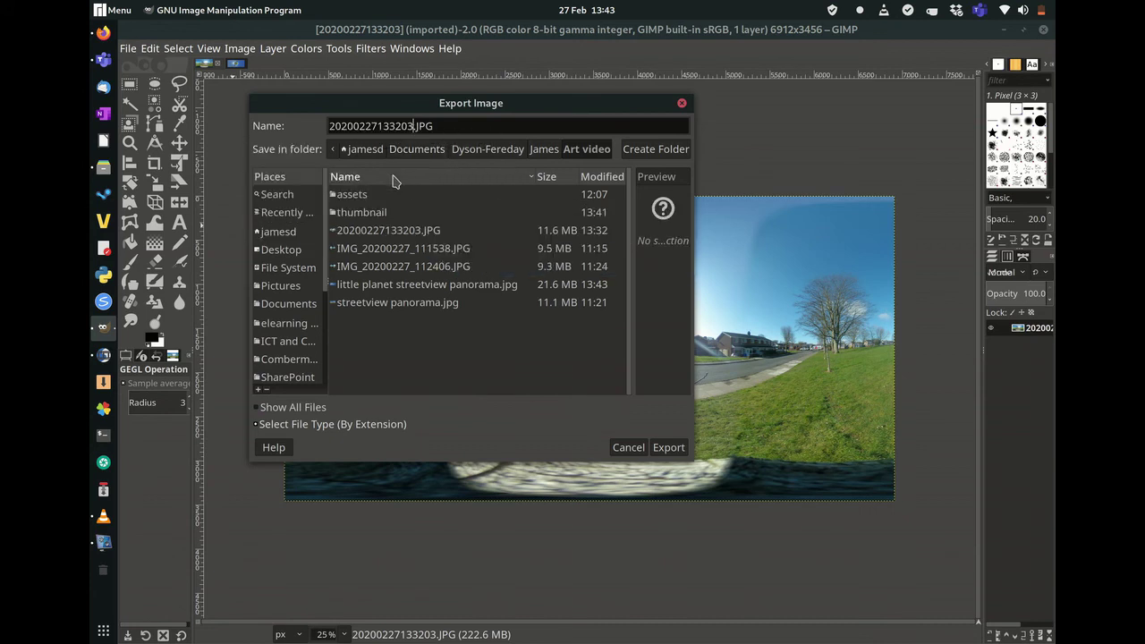
{"action": "key", "text": "BackSpace"}
{"action": "key", "text": "BackSpace"}
{"action": "key", "text": "BackSpace"}
{"action": "key", "text": "BackSpace"}
{"action": "key", "text": "BackSpace"}
{"action": "key", "text": "BackSpace"}
{"action": "key", "text": "BackSpace"}
{"action": "key", "text": "BackSpace"}
{"action": "key", "text": "BackSpace"}
{"action": "key", "text": "BackSpace"}
{"action": "key", "text": "BackSpace"}
{"action": "key", "text": "BackSpace"}
{"action": "key", "text": "BackSpace"}
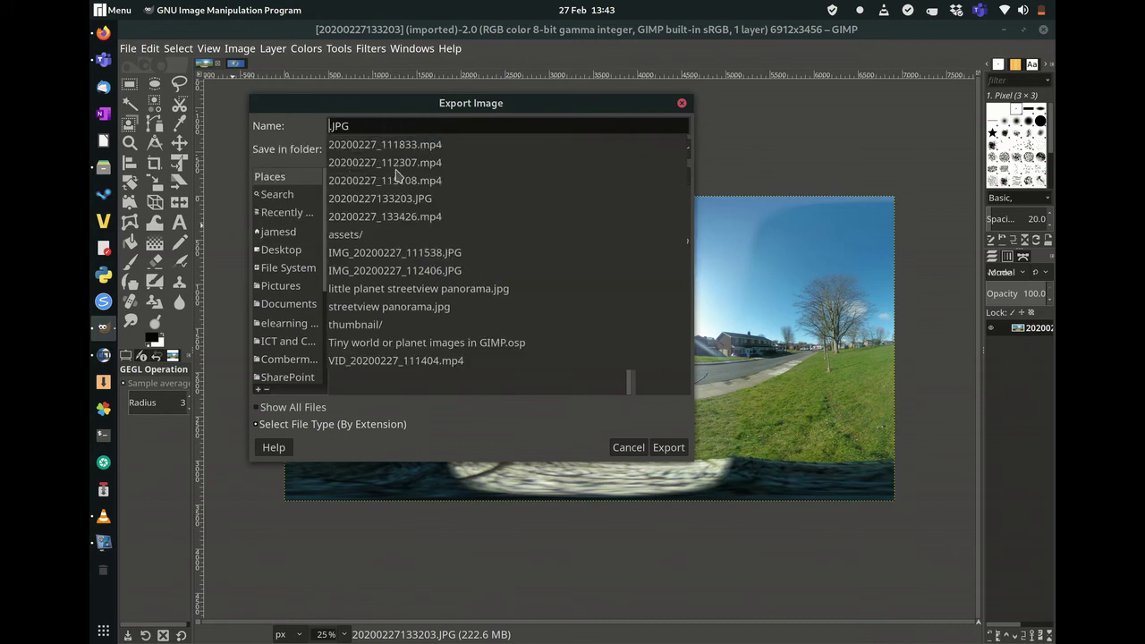
{"action": "type", "text": "little plan"}
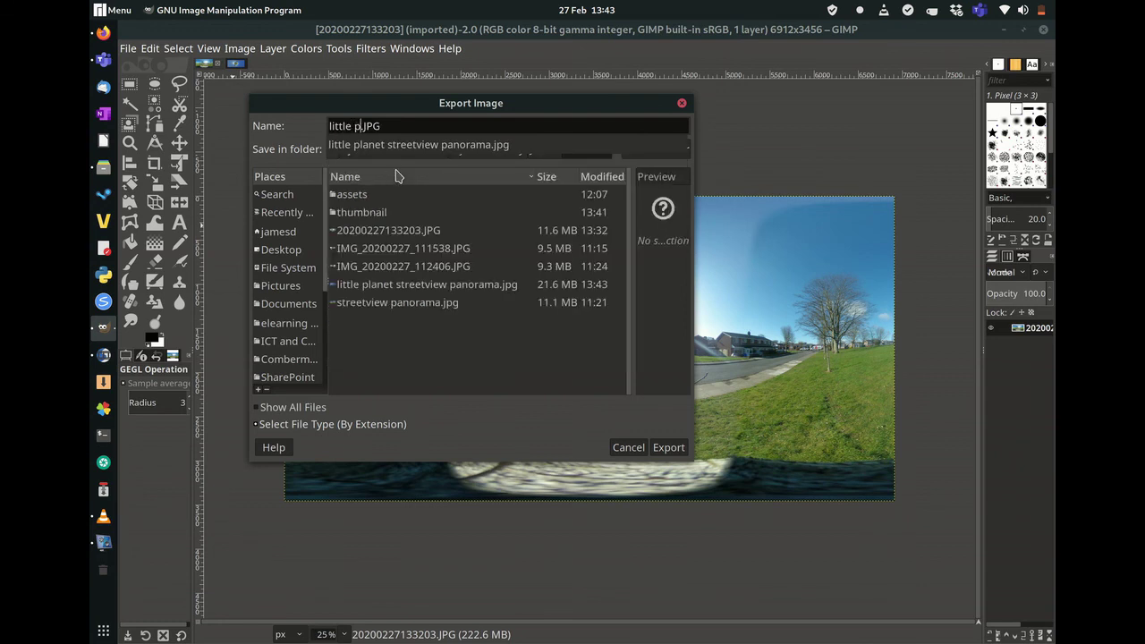
{"action": "type", "text": "et "}
{"action": "type", "text": "xiaomi p"}
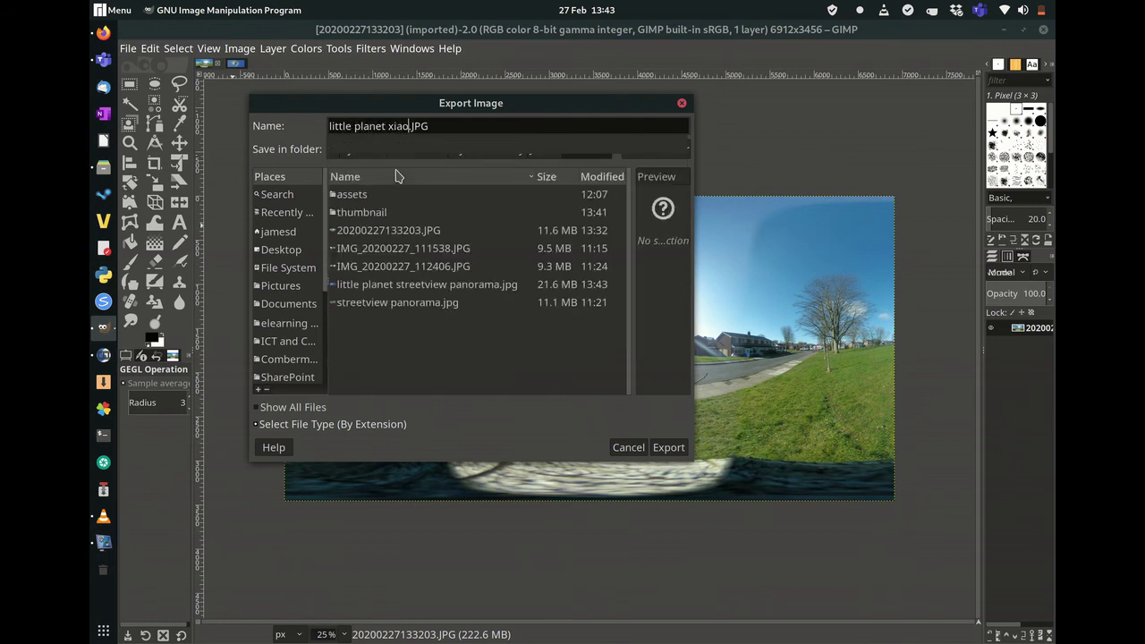
{"action": "type", "text": "rojec"}
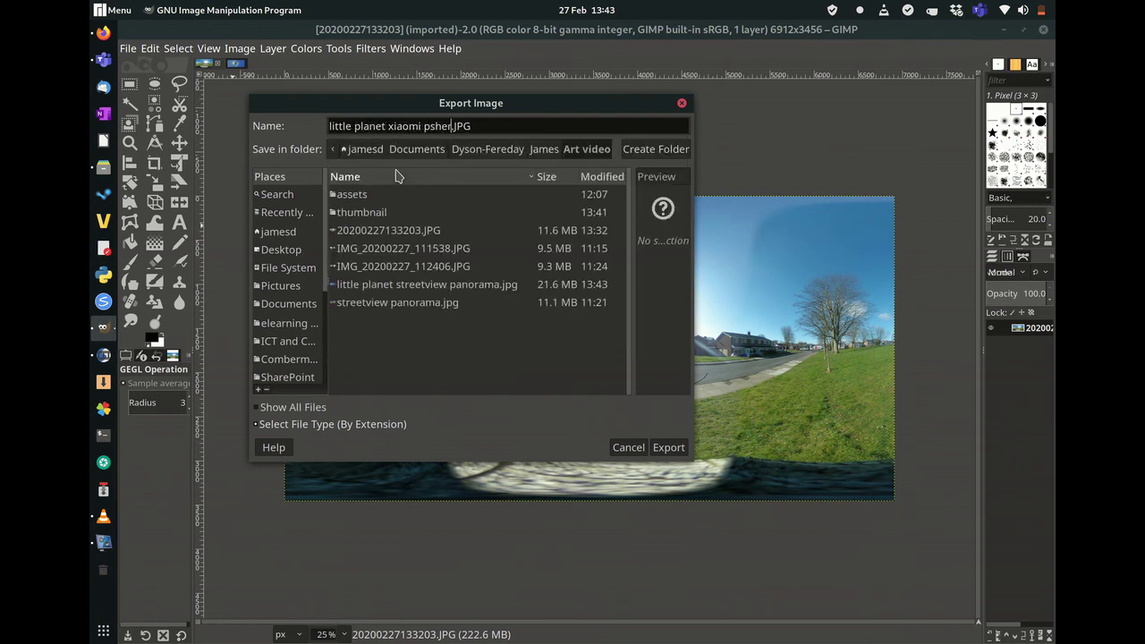
{"action": "key", "text": "BackSpace"}
{"action": "key", "text": "BackSpace"}
{"action": "key", "text": "BackSpace"}
{"action": "key", "text": "BackSpace"}
{"action": "key", "text": "BackSpace"}
{"action": "key", "text": "BackSpace"}
{"action": "type", "text": "sphere"}
{"action": "left_click", "coordinate": [668, 448]}
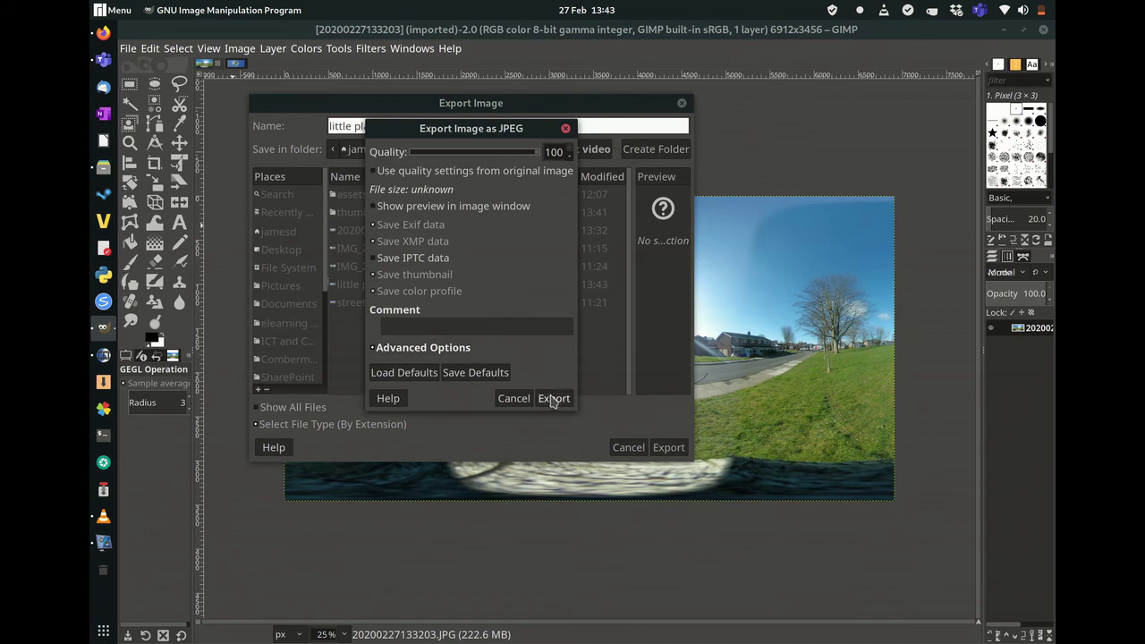
{"action": "left_click", "coordinate": [552, 397]}
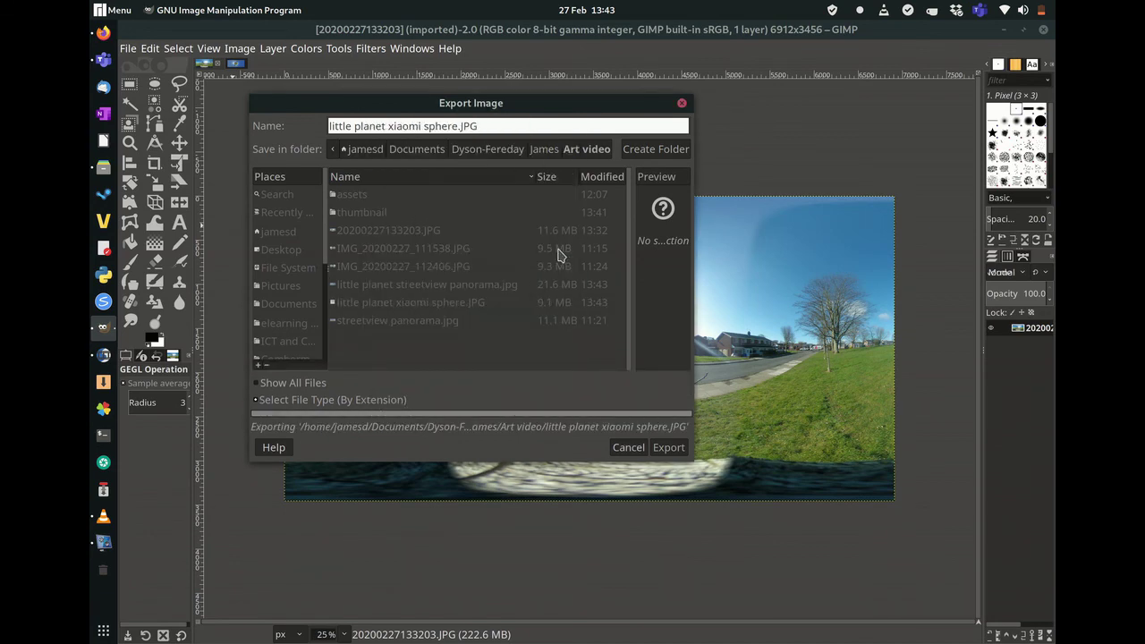
Step: Quit GIMP discarding unsaved changes, and open little planet streetview panorama.jpg from the Art video folder in gThumb
{"action": "left_click", "coordinate": [1043, 32]}
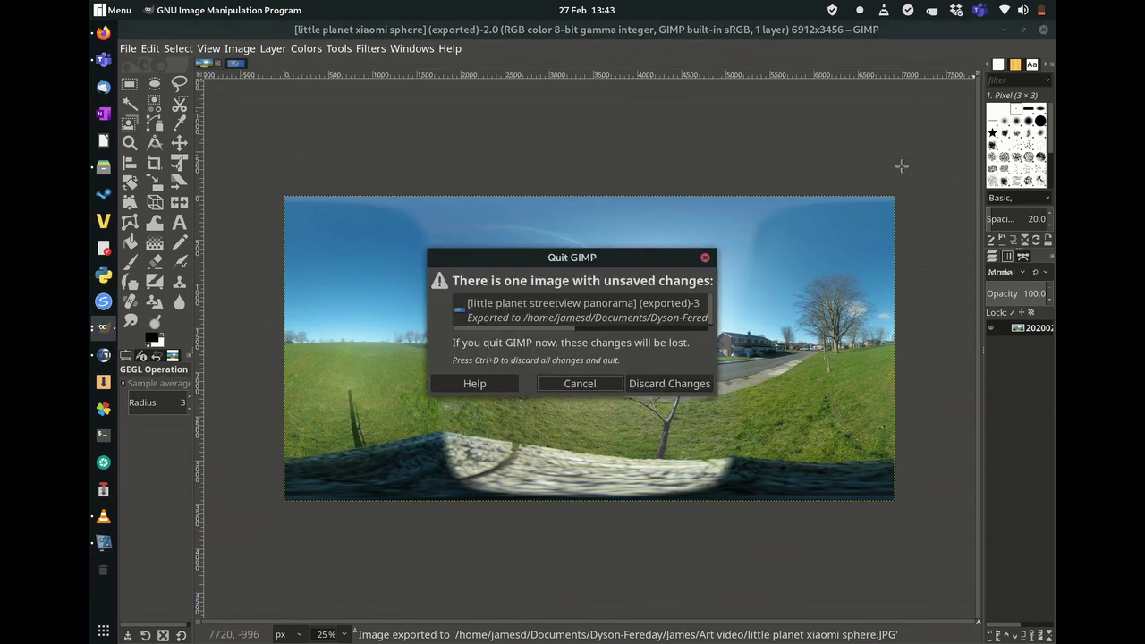
{"action": "left_click", "coordinate": [653, 385]}
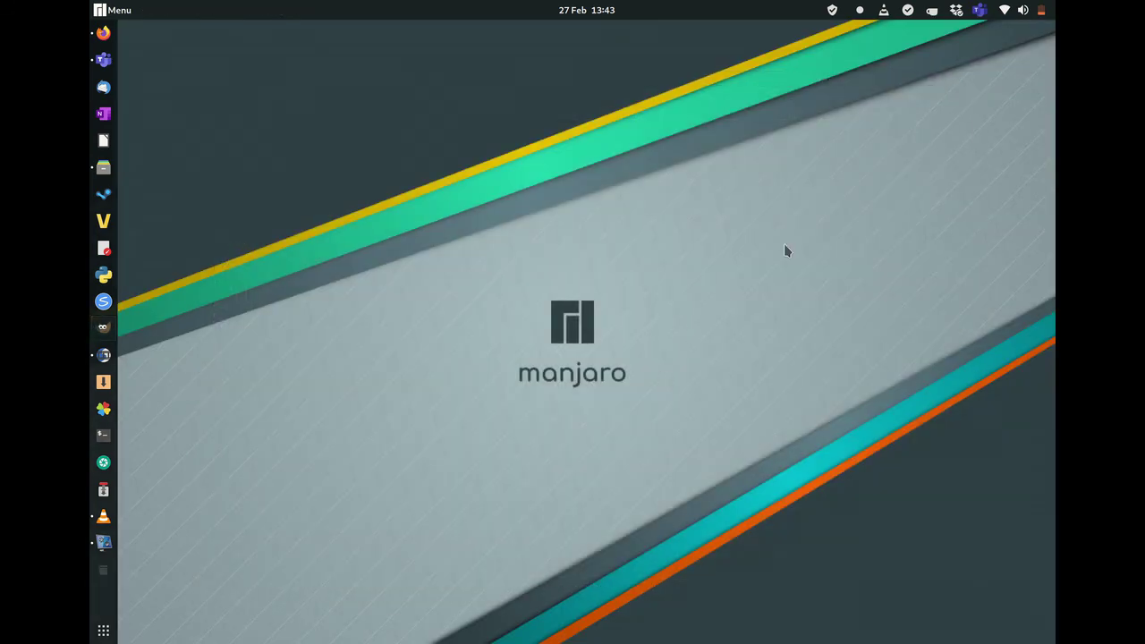
{"action": "left_click", "coordinate": [104, 169]}
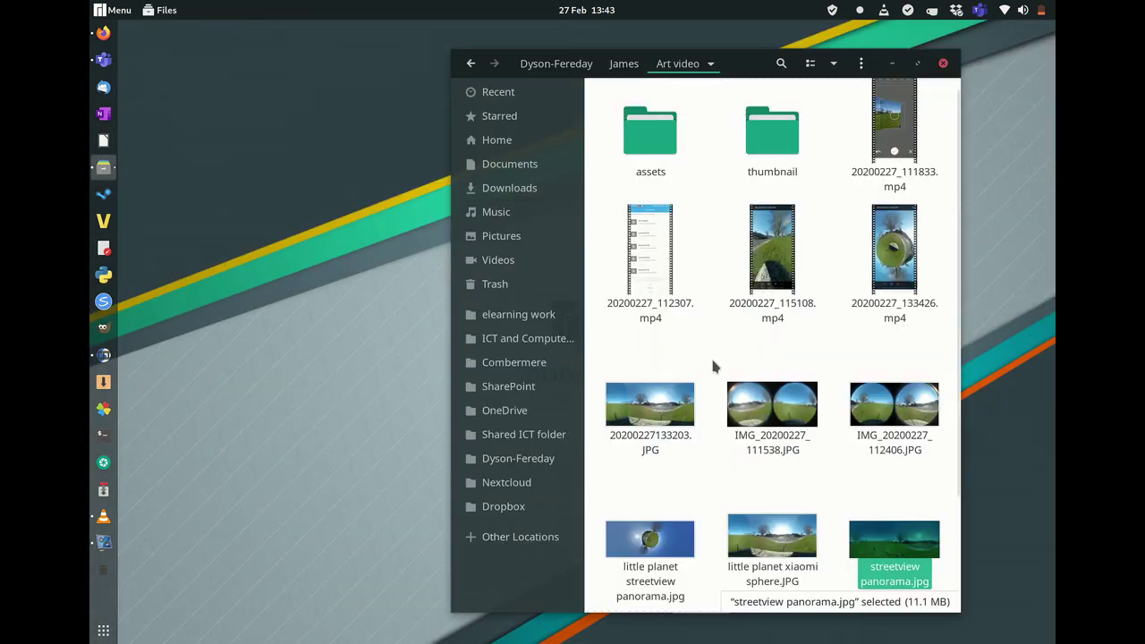
{"action": "scroll", "coordinate": [704, 367], "scroll_direction": "down", "scroll_amount": 3}
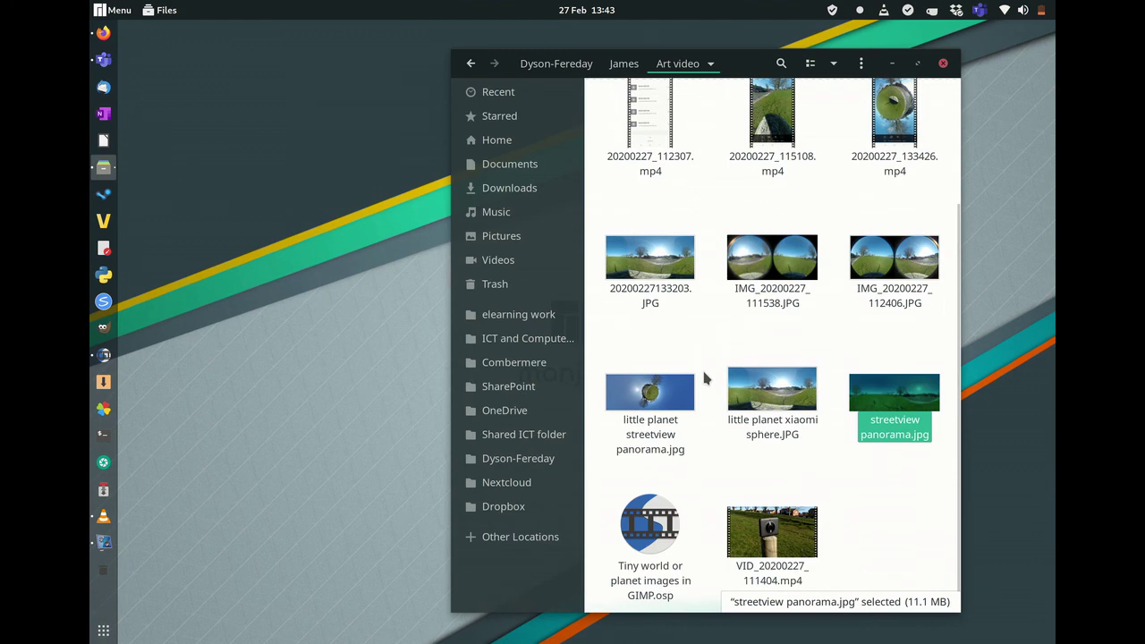
{"action": "right_click", "coordinate": [659, 407]}
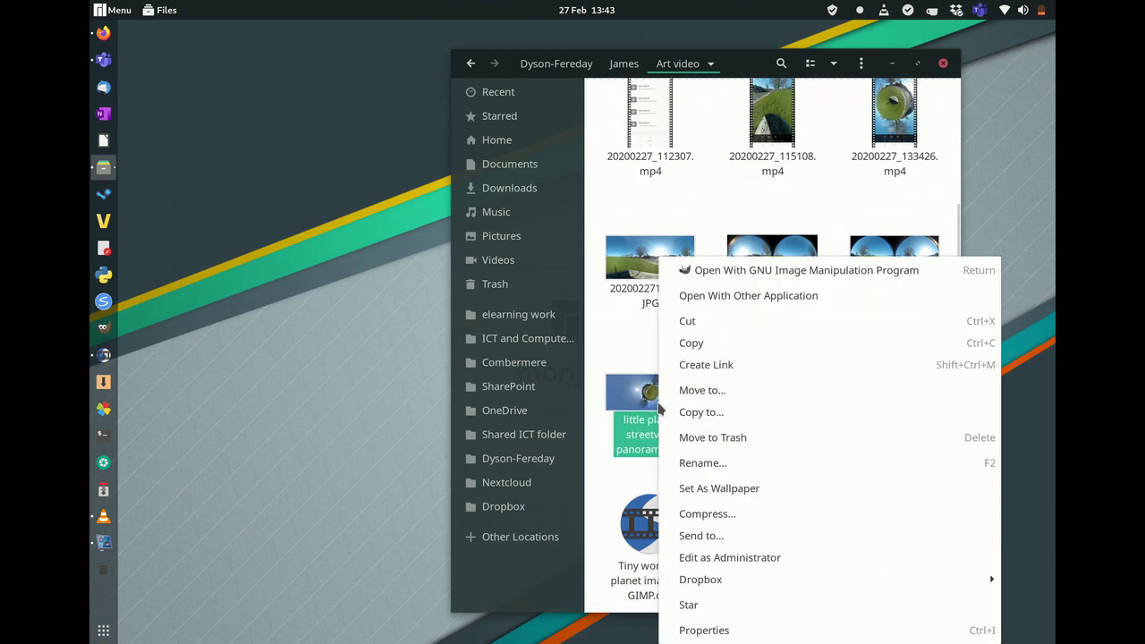
{"action": "left_click", "coordinate": [717, 297]}
{"action": "left_click", "coordinate": [713, 293]}
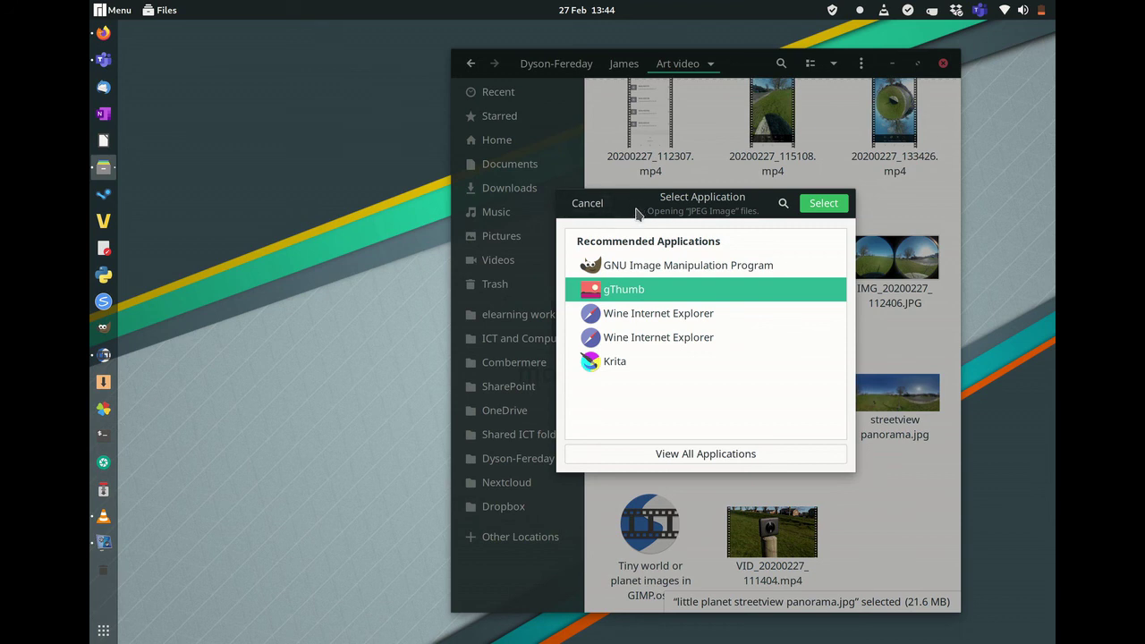
{"action": "left_click", "coordinate": [824, 200]}
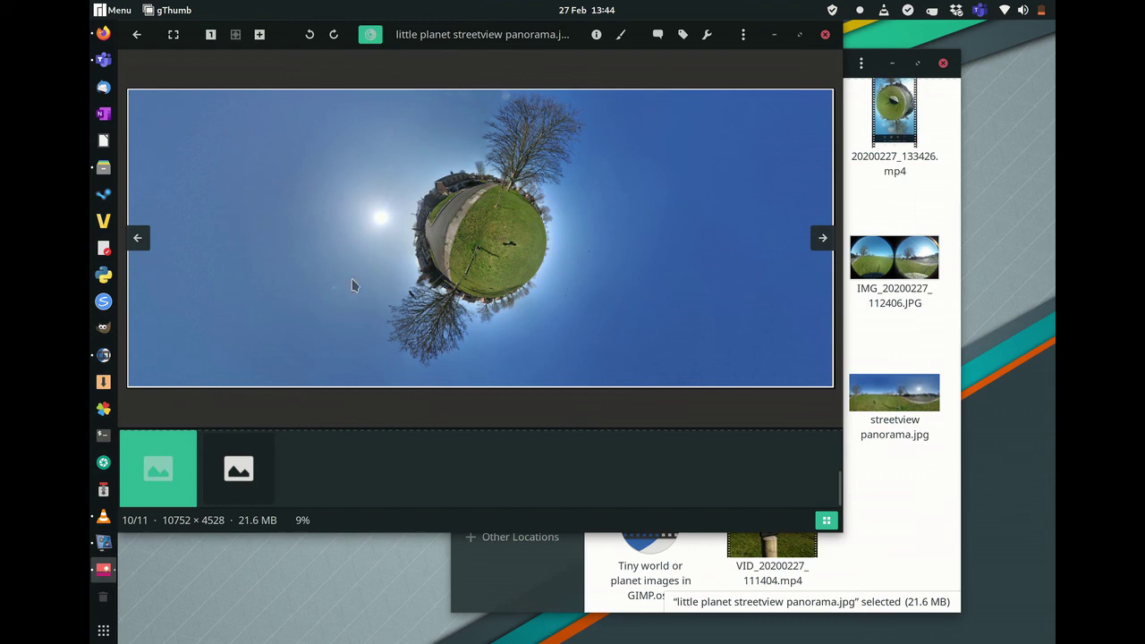
{"action": "left_click", "coordinate": [103, 34]}
{"action": "left_click_drag", "start_coordinate": [444, 77], "coordinate": [387, 77]}
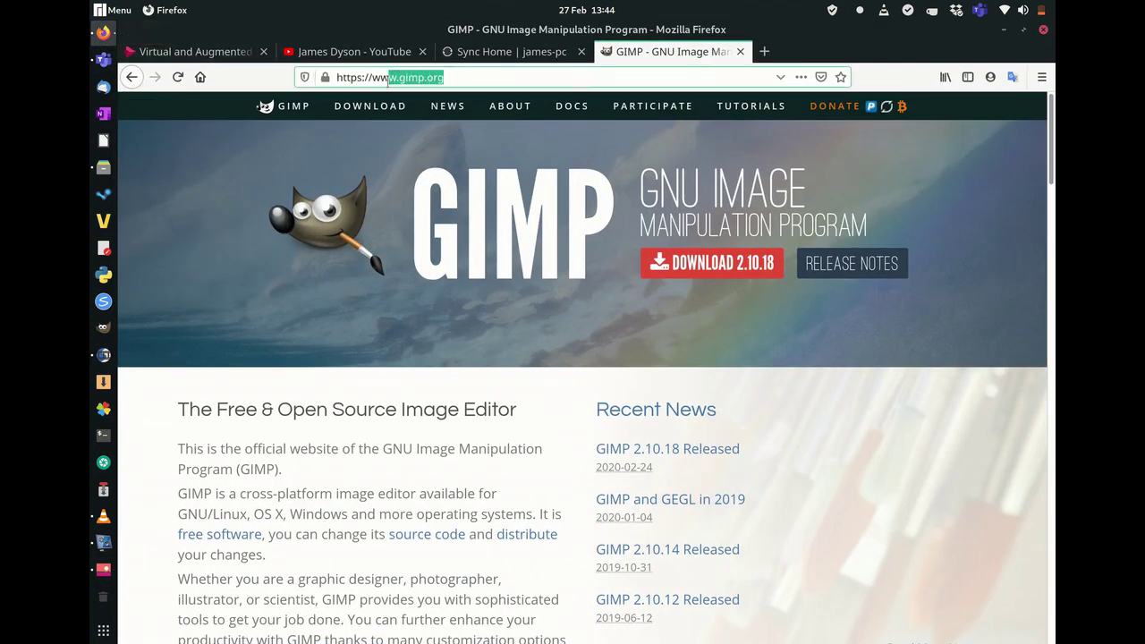